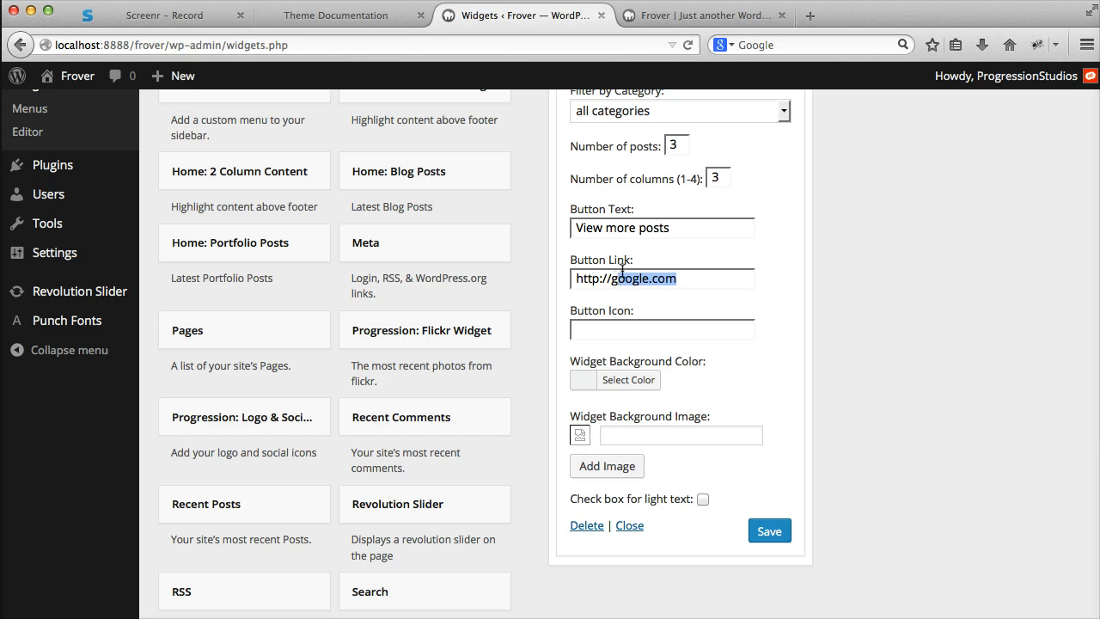
{"action": "scroll", "coordinate": [722, 300], "scroll_direction": "up", "scroll_amount": 1}
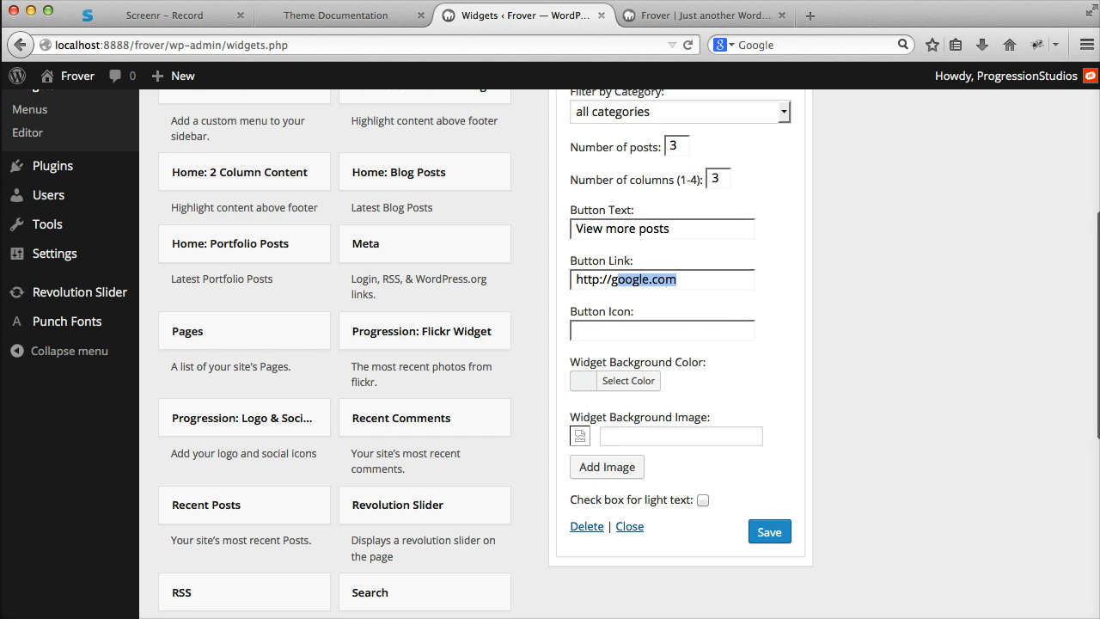
{"action": "key", "text": "Return"}
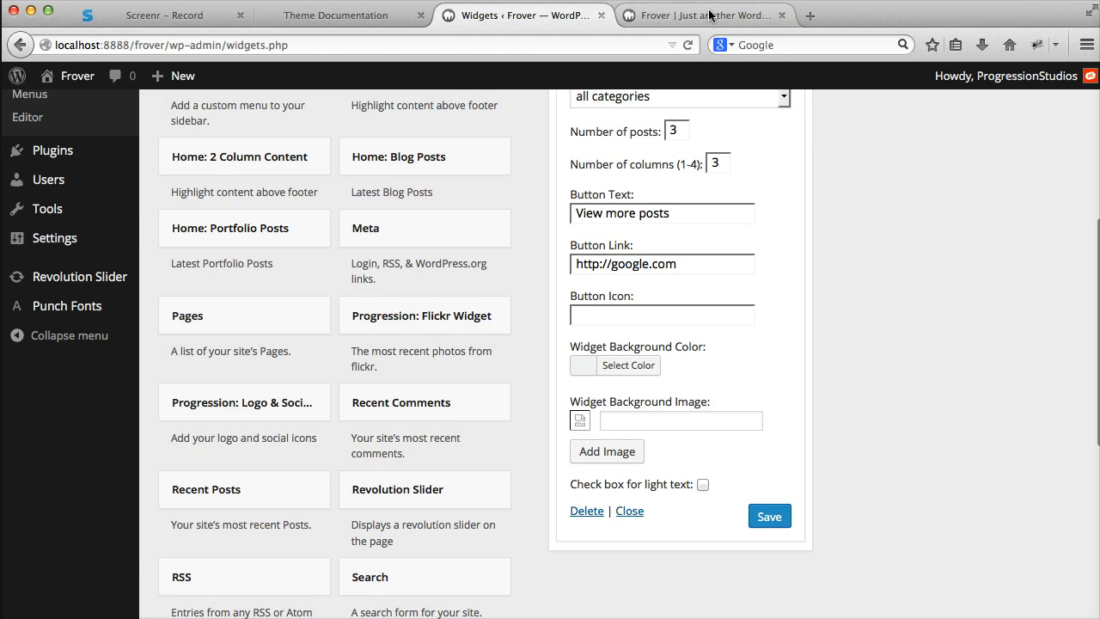
{"action": "left_click", "coordinate": [703, 17]}
{"action": "left_click", "coordinate": [690, 46]}
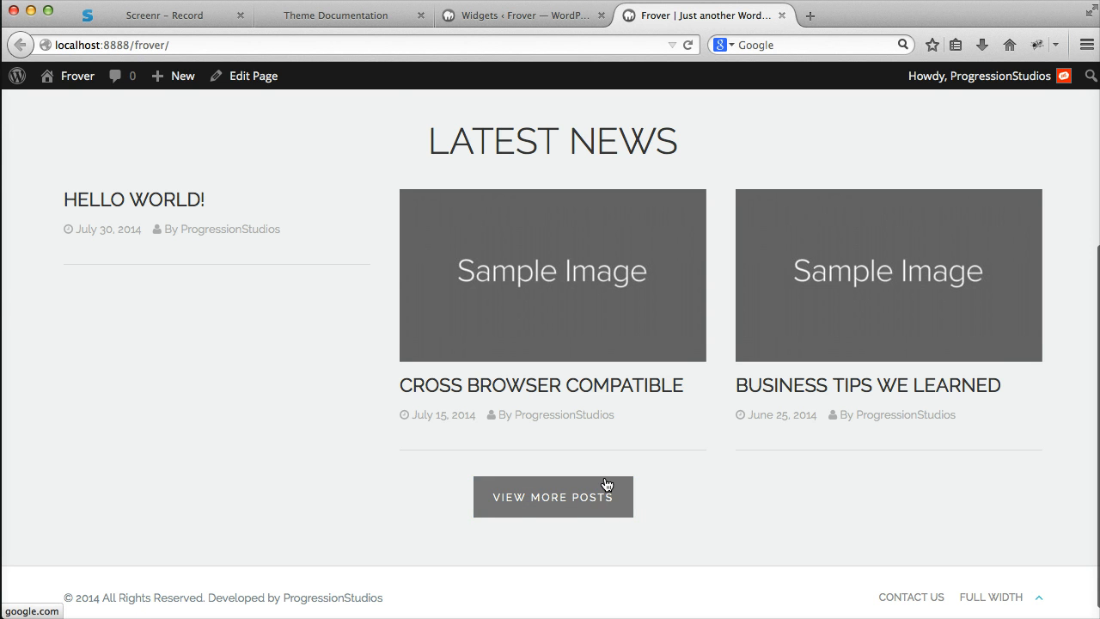
{"action": "scroll", "coordinate": [607, 485], "scroll_direction": "up", "scroll_amount": 2}
{"action": "scroll", "coordinate": [606, 485], "scroll_direction": "down", "scroll_amount": 3}
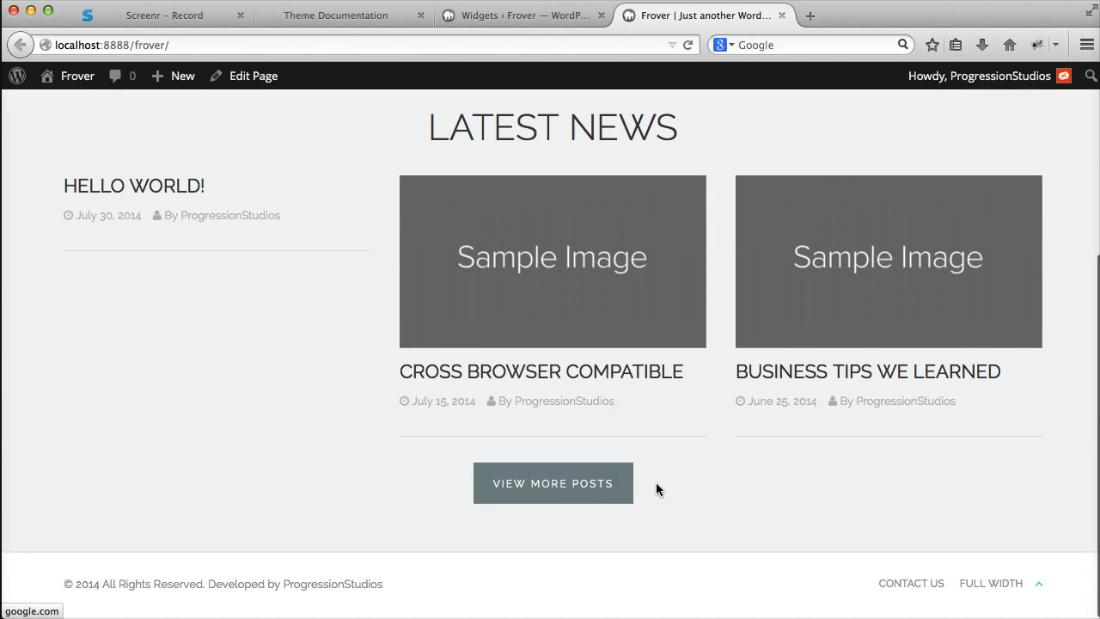
- Consult the Creating the Homepage section of the theme documentation for help with the widget's Button Icon field
{"action": "left_click", "coordinate": [533, 17]}
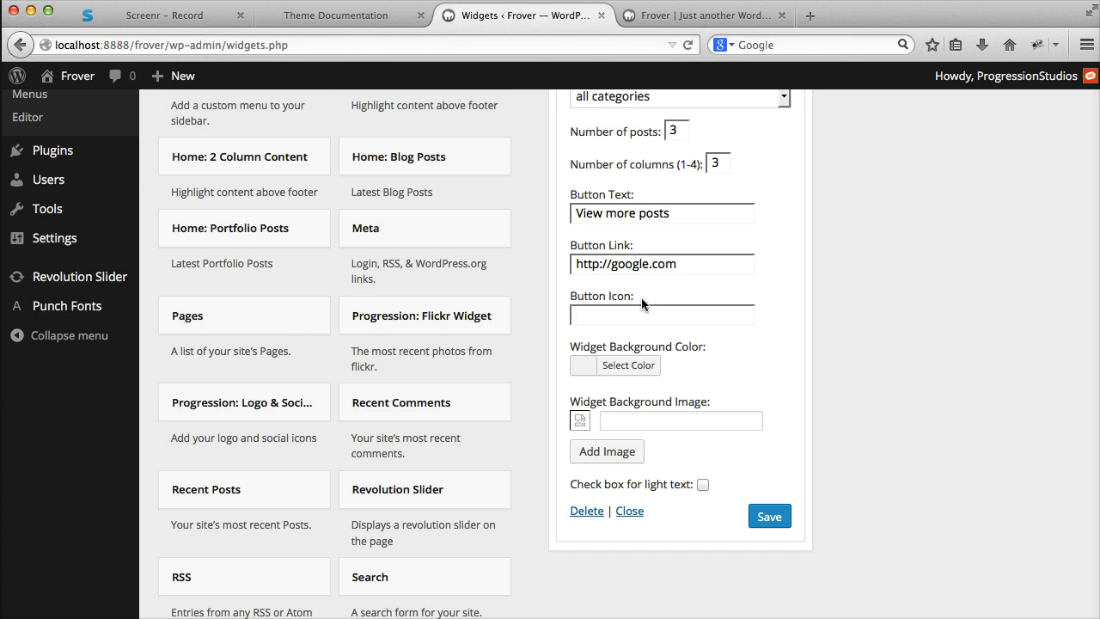
{"action": "scroll", "coordinate": [616, 297], "scroll_direction": "up", "scroll_amount": 1}
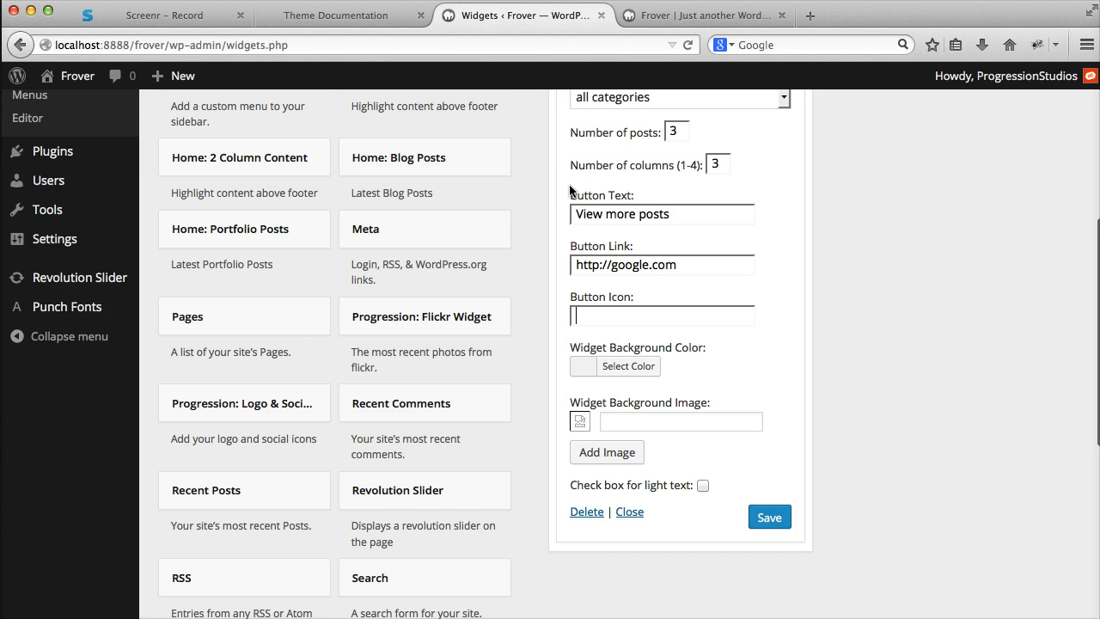
{"action": "left_click", "coordinate": [347, 22]}
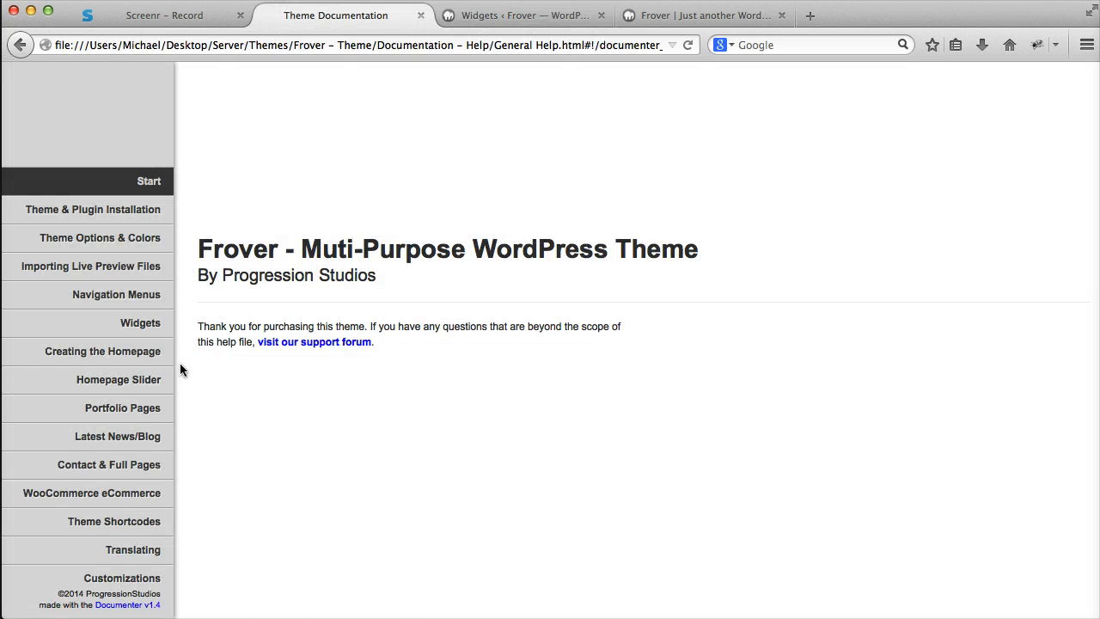
{"action": "left_click", "coordinate": [142, 352]}
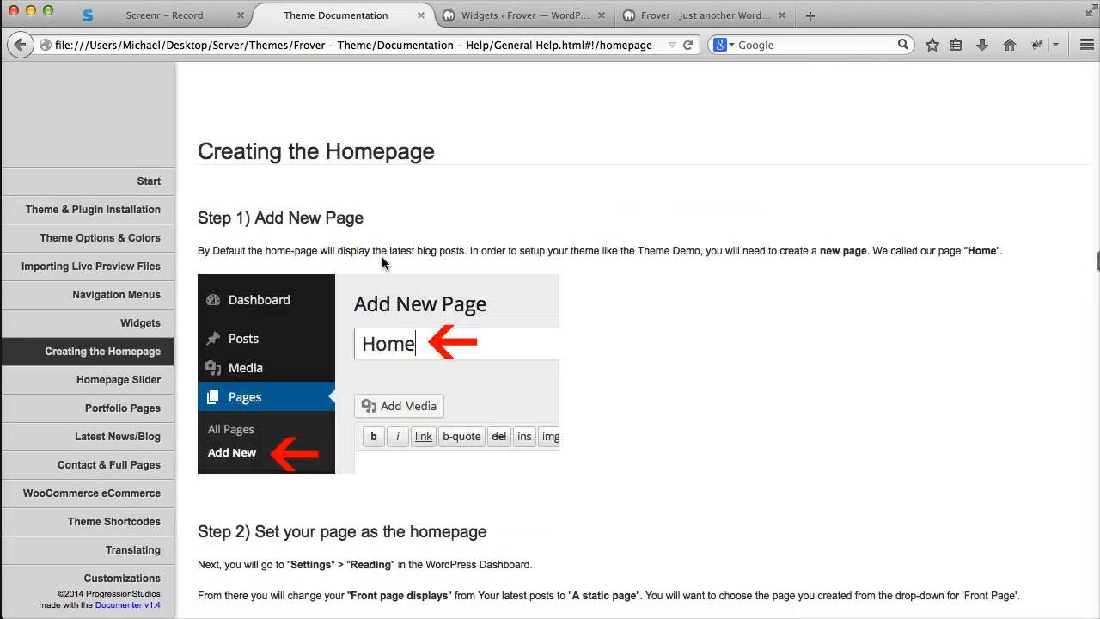
- Search the web for "fontawesome icons" in a new tab and open the Font Awesome icons list
{"action": "key", "text": "super+t"}
{"action": "type", "text": "font"}
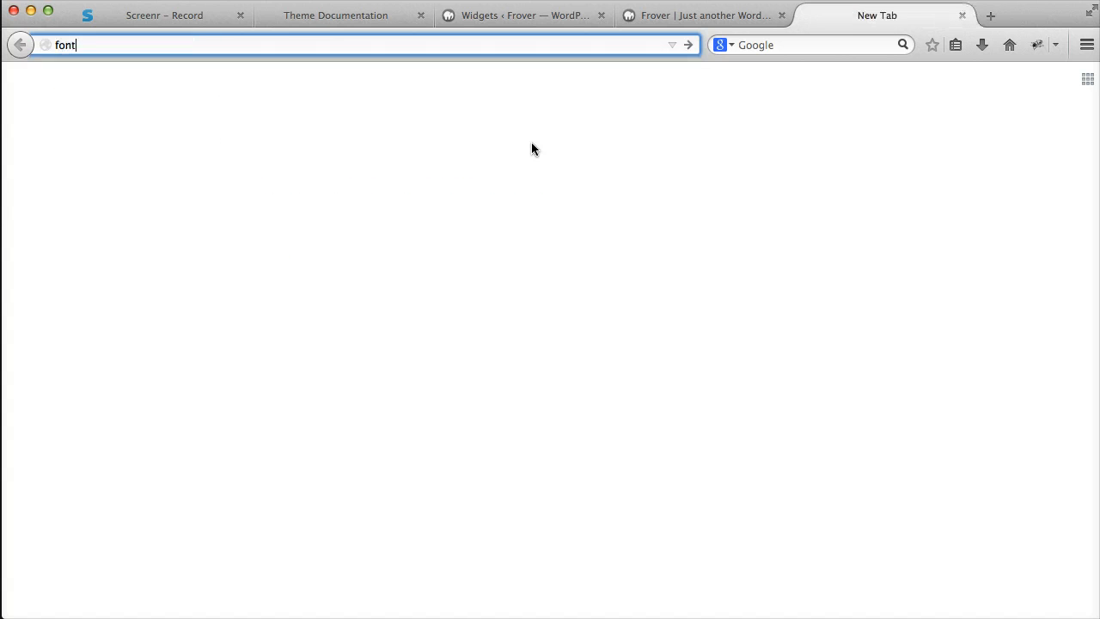
{"action": "type", "text": "awesome icons"}
{"action": "key", "text": "Return"}
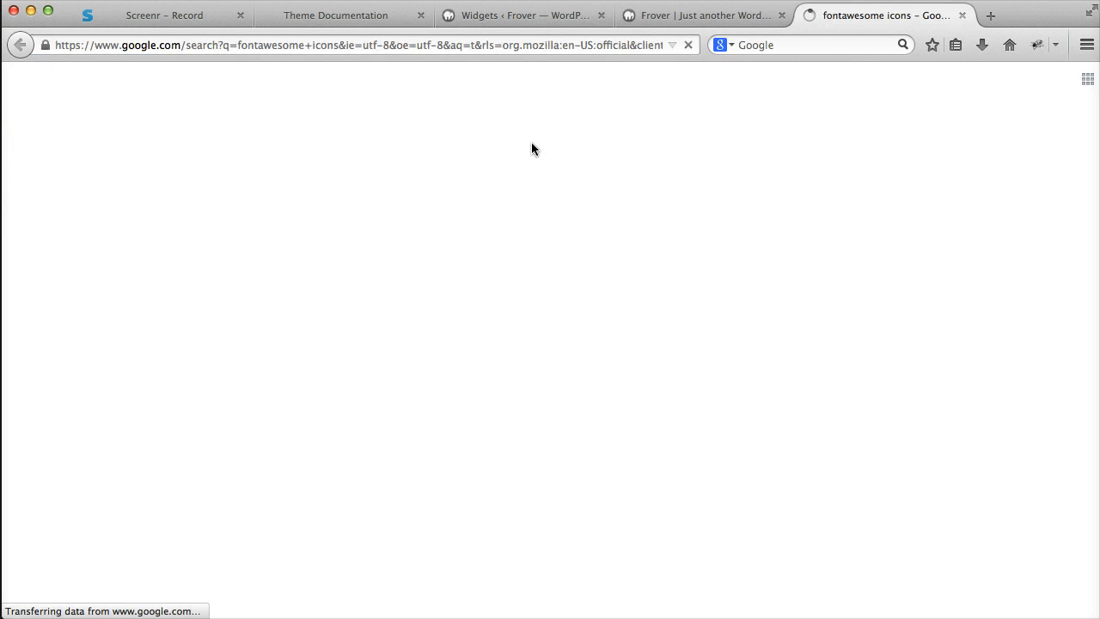
{"action": "left_click", "coordinate": [225, 301]}
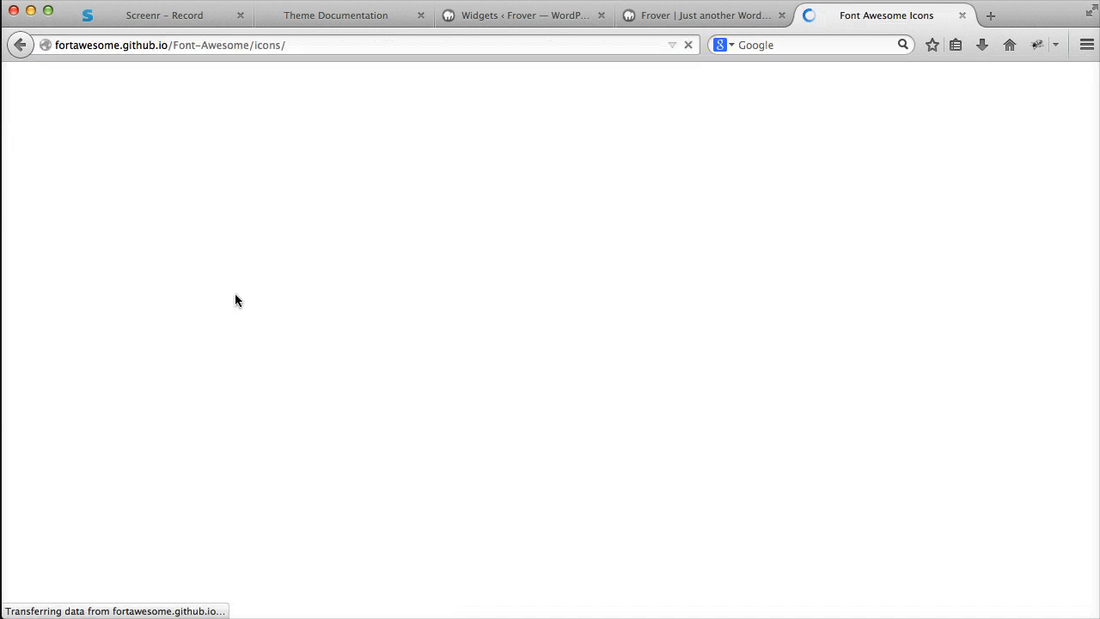
{"action": "scroll", "coordinate": [395, 215], "scroll_direction": "down", "scroll_amount": 5}
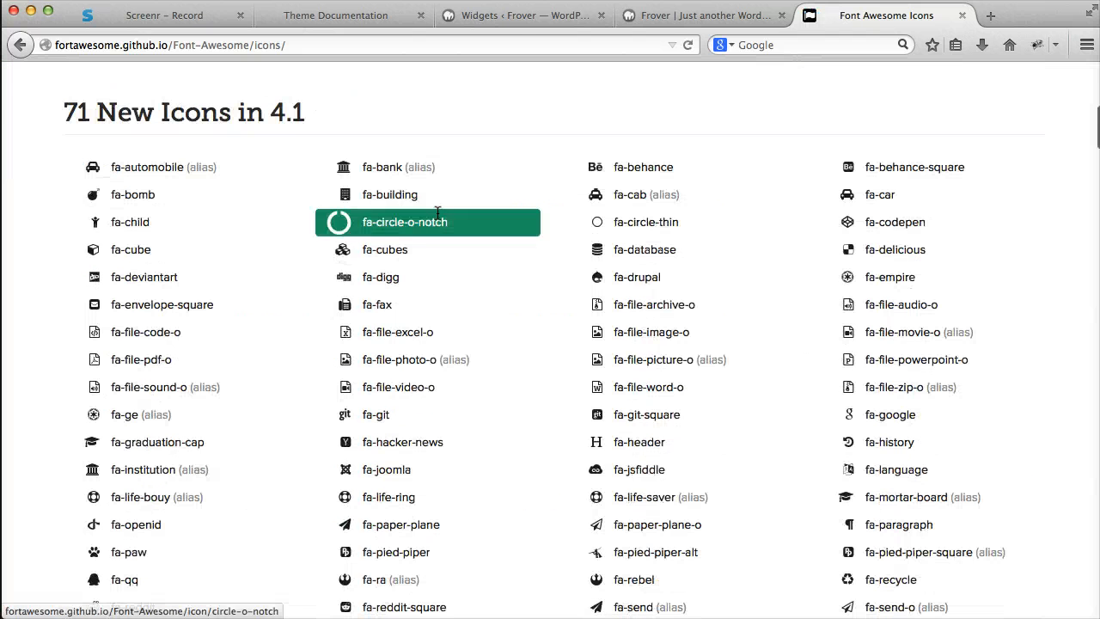
- Copy the fa-university name from the bank icon's page into the widget's Button Icon field and save the widget
{"action": "left_click", "coordinate": [398, 175]}
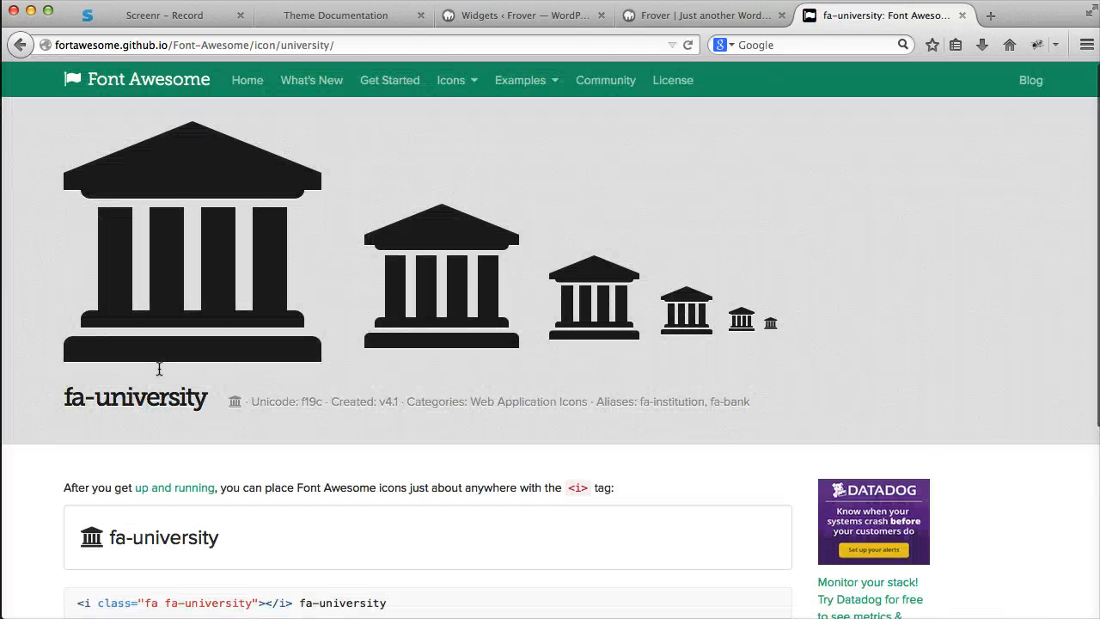
{"action": "left_click_drag", "start_coordinate": [207, 393], "coordinate": [65, 395]}
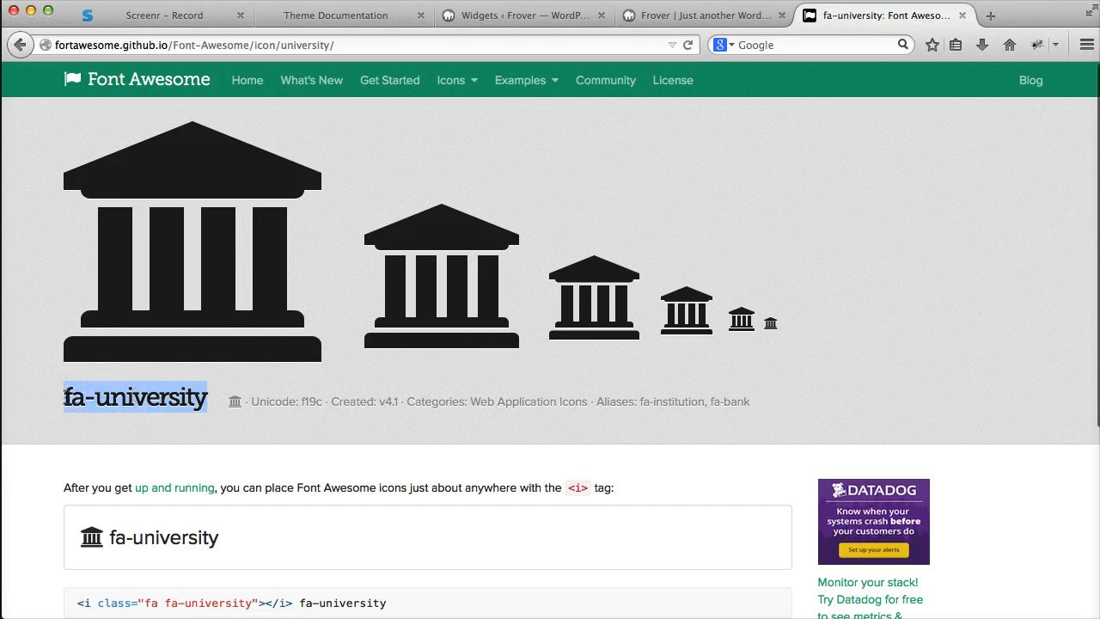
{"action": "left_click", "coordinate": [678, 16]}
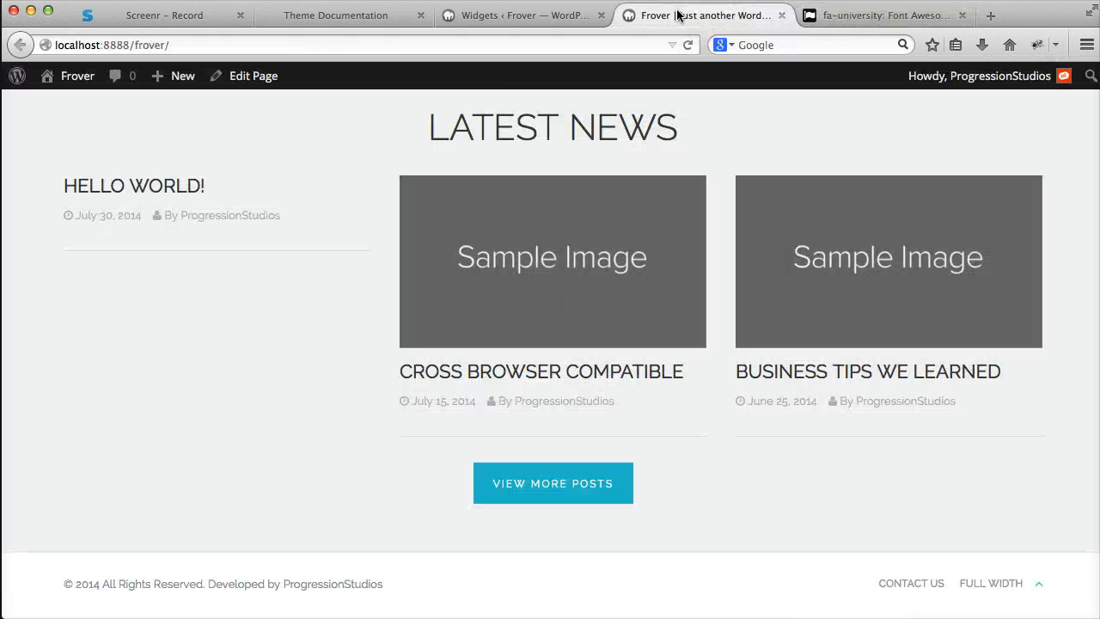
{"action": "left_click", "coordinate": [551, 17]}
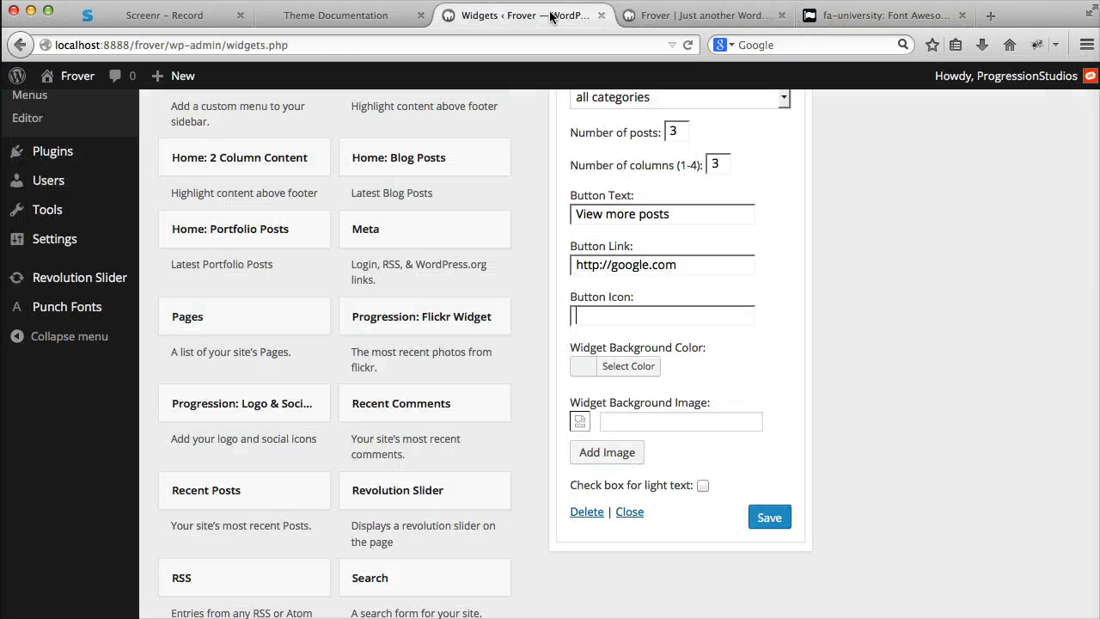
{"action": "left_click", "coordinate": [778, 514]}
- Reload the homepage to check the icon on the View more posts button, and return to the widget settings
{"action": "left_click", "coordinate": [687, 17]}
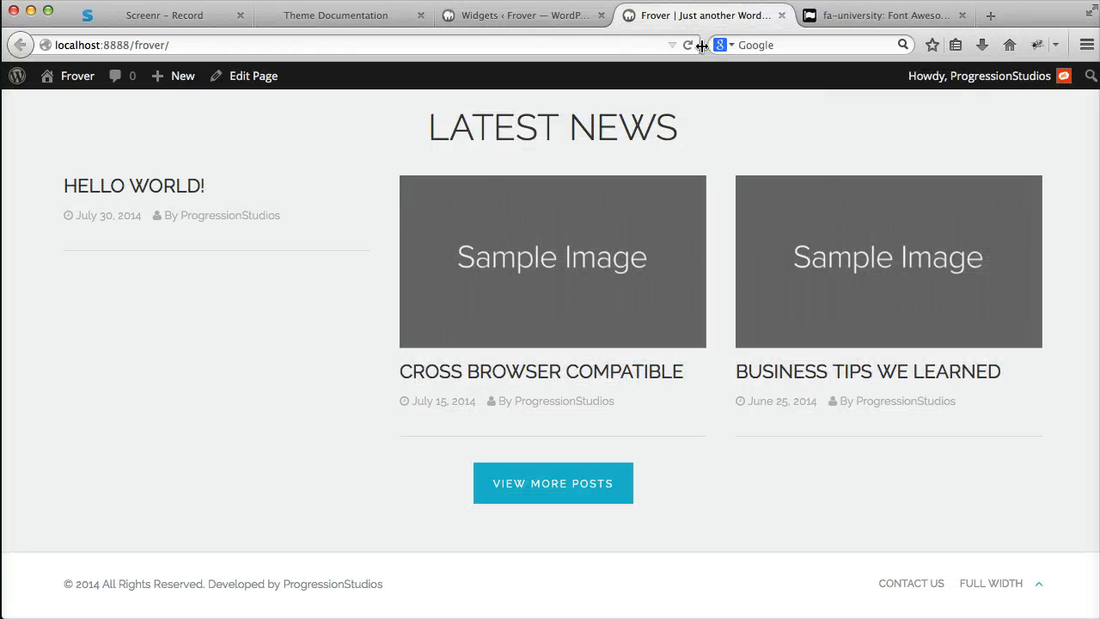
{"action": "left_click", "coordinate": [697, 45]}
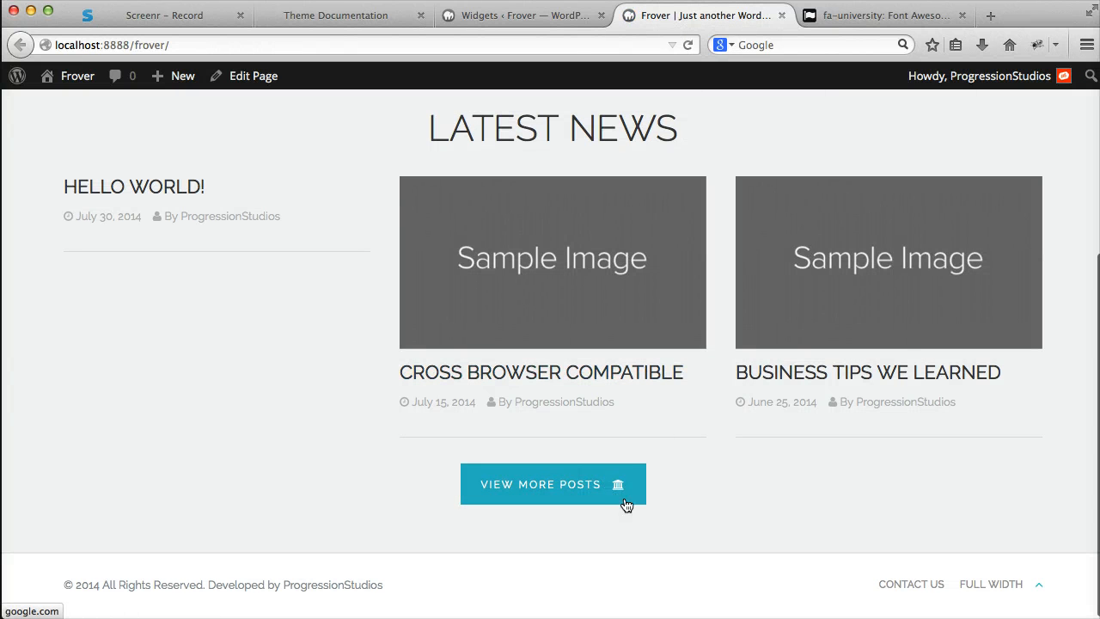
{"action": "left_click", "coordinate": [555, 19]}
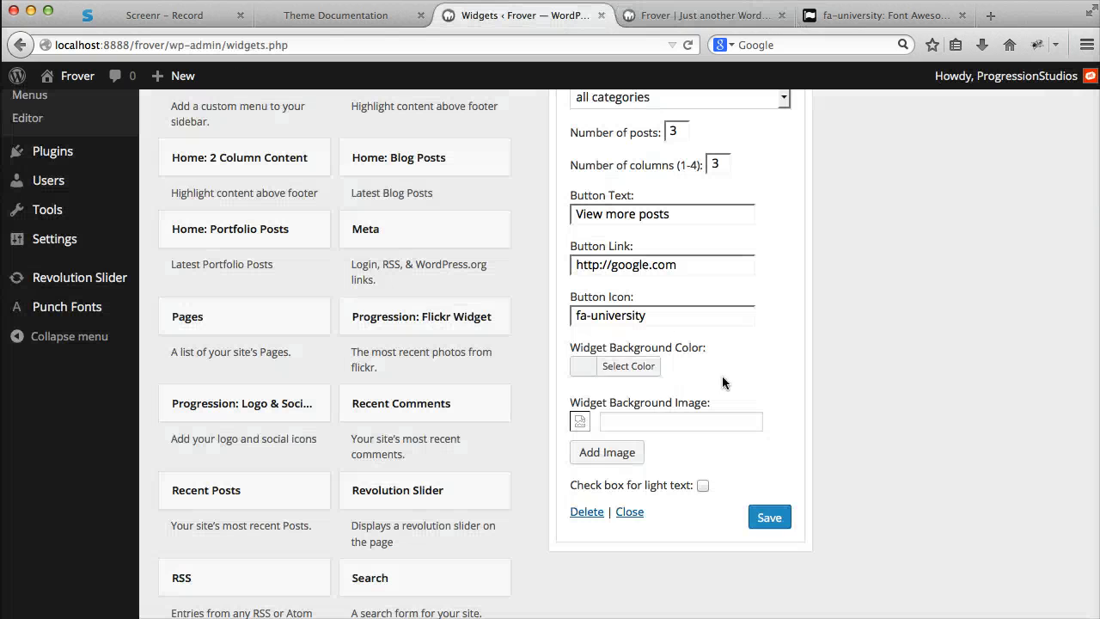
{"action": "left_click", "coordinate": [623, 371]}
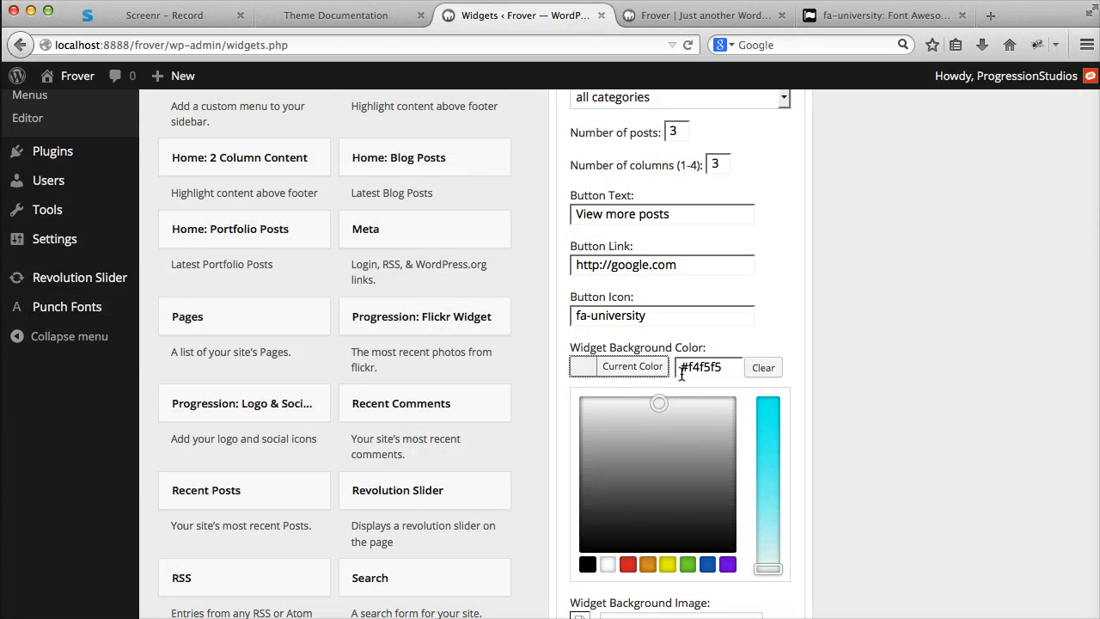
{"action": "left_click_drag", "start_coordinate": [730, 369], "coordinate": [681, 368]}
{"action": "left_click", "coordinate": [831, 373]}
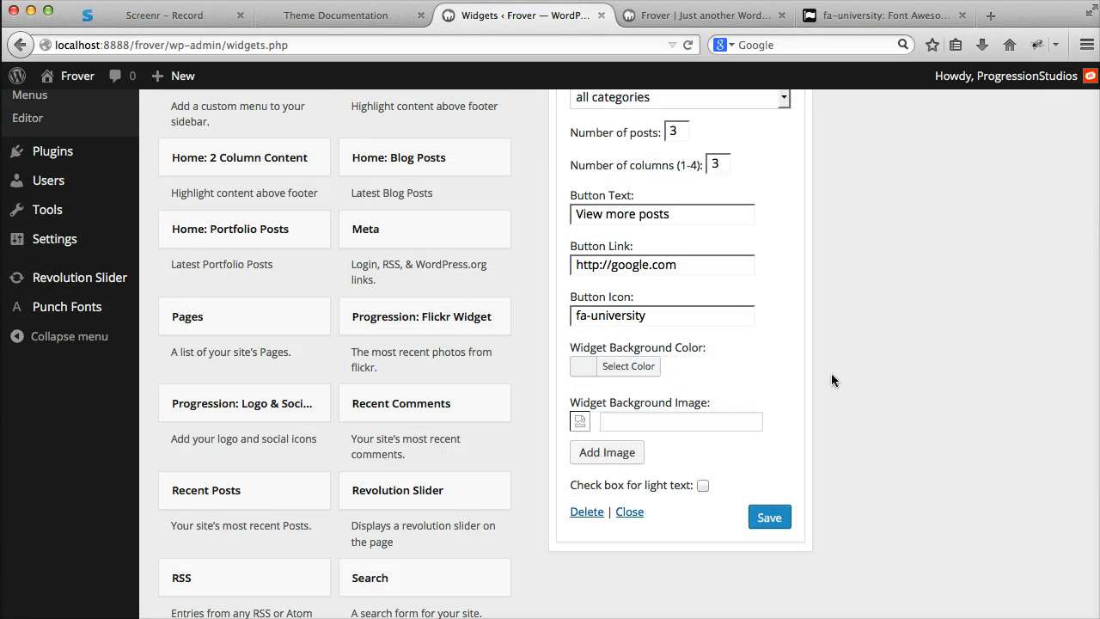
- Set the widget background color to black (#000000) and save the widget
{"action": "scroll", "coordinate": [662, 335], "scroll_direction": "down", "scroll_amount": 2}
{"action": "left_click", "coordinate": [641, 293]}
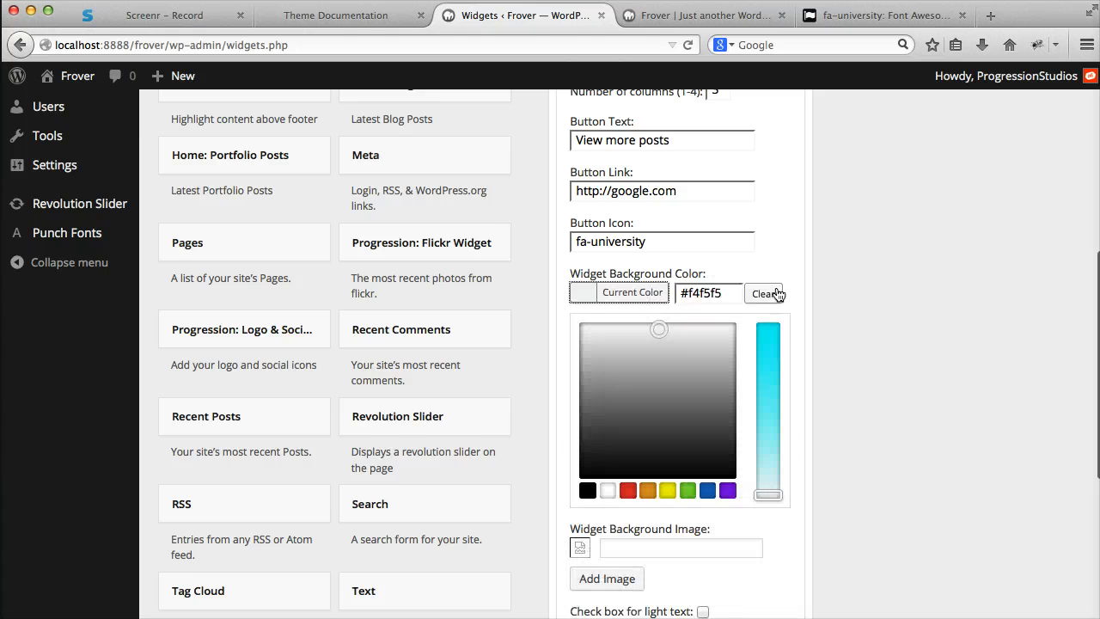
{"action": "scroll", "coordinate": [724, 308], "scroll_direction": "up", "scroll_amount": 1}
{"action": "left_click", "coordinate": [688, 499]}
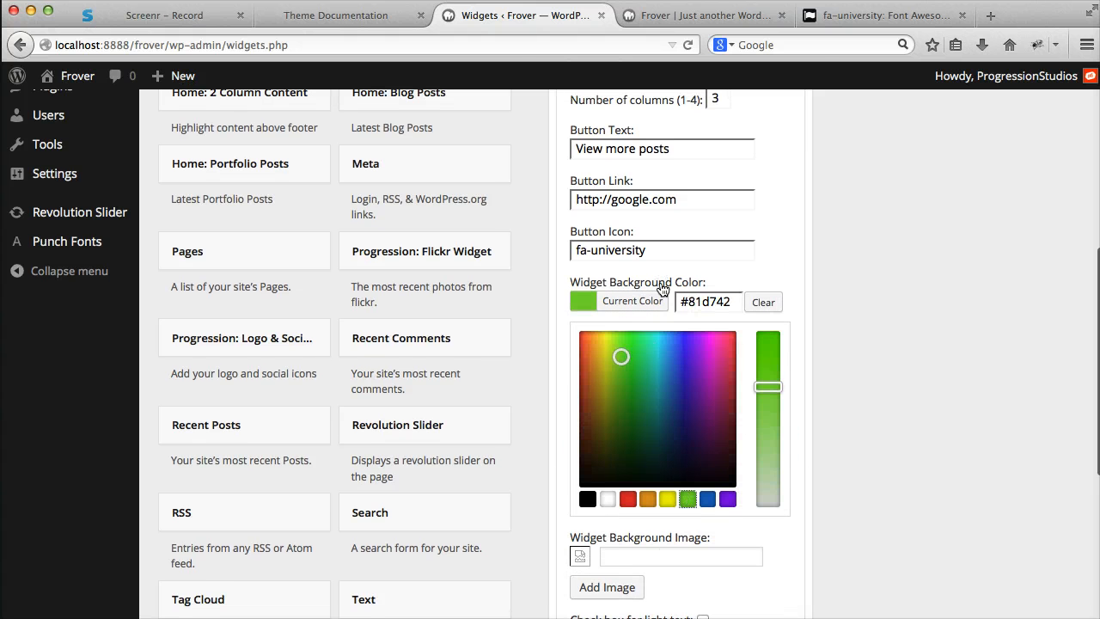
{"action": "left_click", "coordinate": [593, 502]}
{"action": "scroll", "coordinate": [663, 470], "scroll_direction": "down", "scroll_amount": 4}
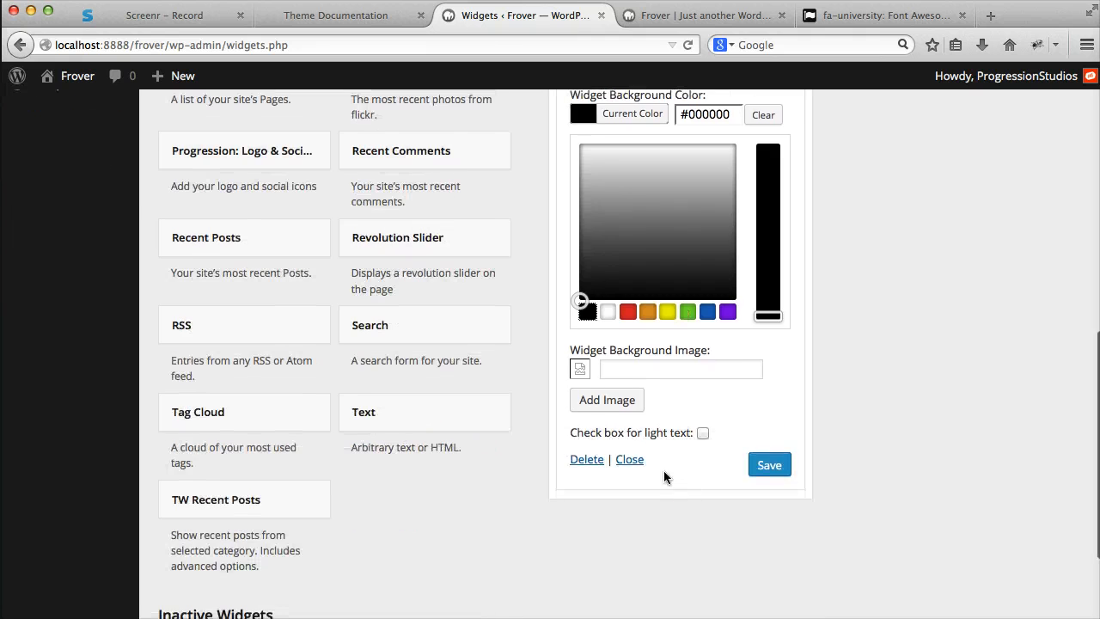
{"action": "left_click", "coordinate": [769, 466]}
- Reload the homepage to check how the Latest News section looks with the new background color
{"action": "left_click", "coordinate": [707, 14]}
{"action": "key", "text": "super+r"}
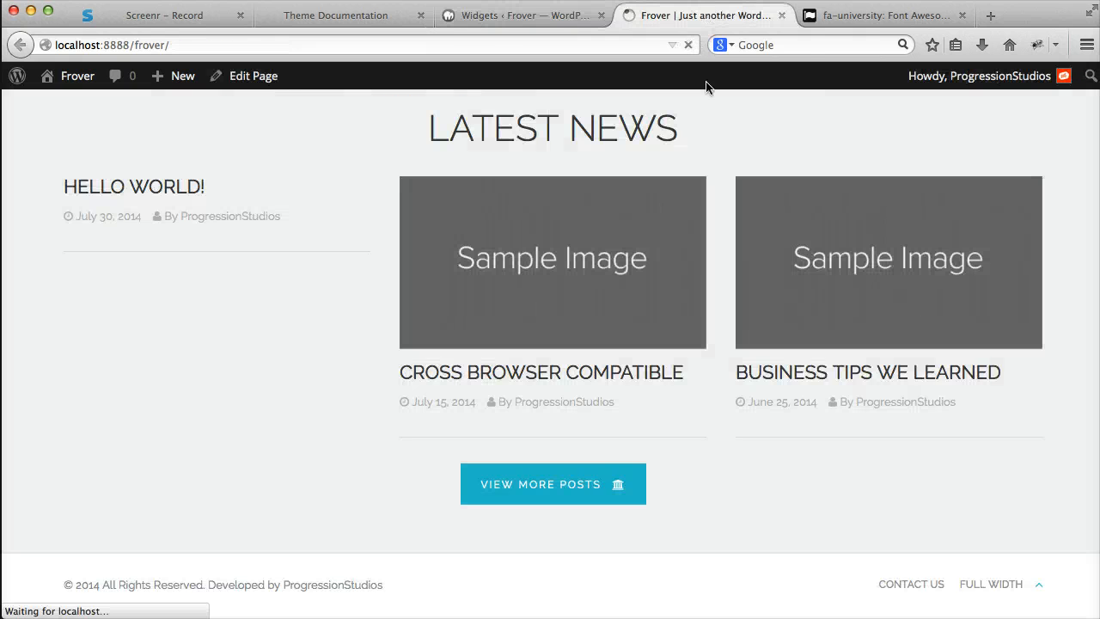
{"action": "scroll", "coordinate": [448, 375], "scroll_direction": "up", "scroll_amount": 2}
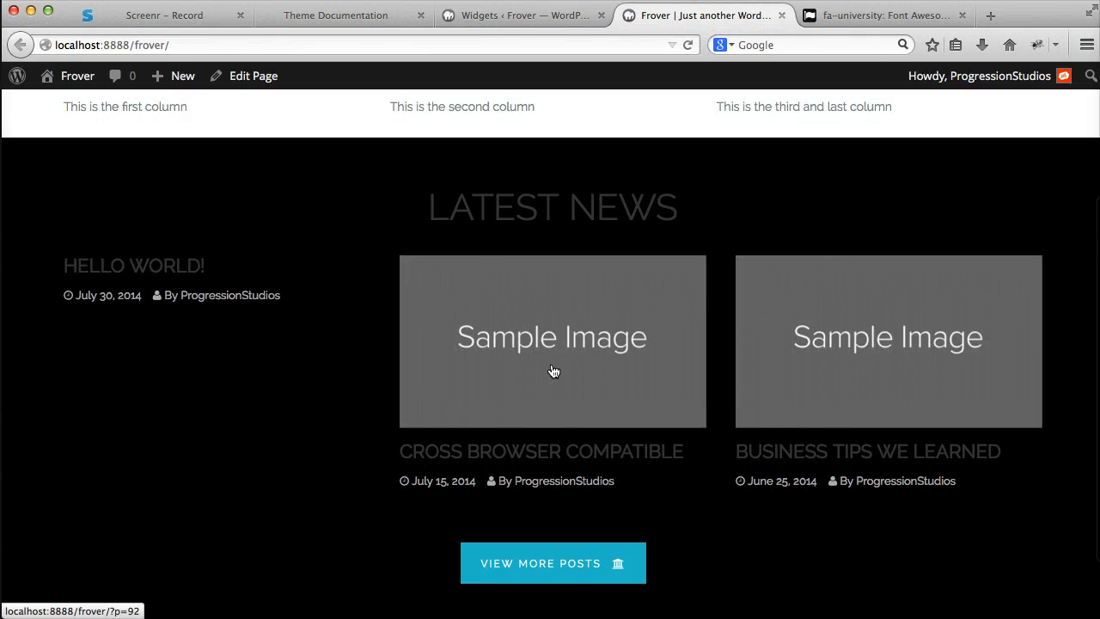
- Enable light text for the widget, save it, and check the Latest News section on the reloaded homepage
{"action": "left_click", "coordinate": [557, 18]}
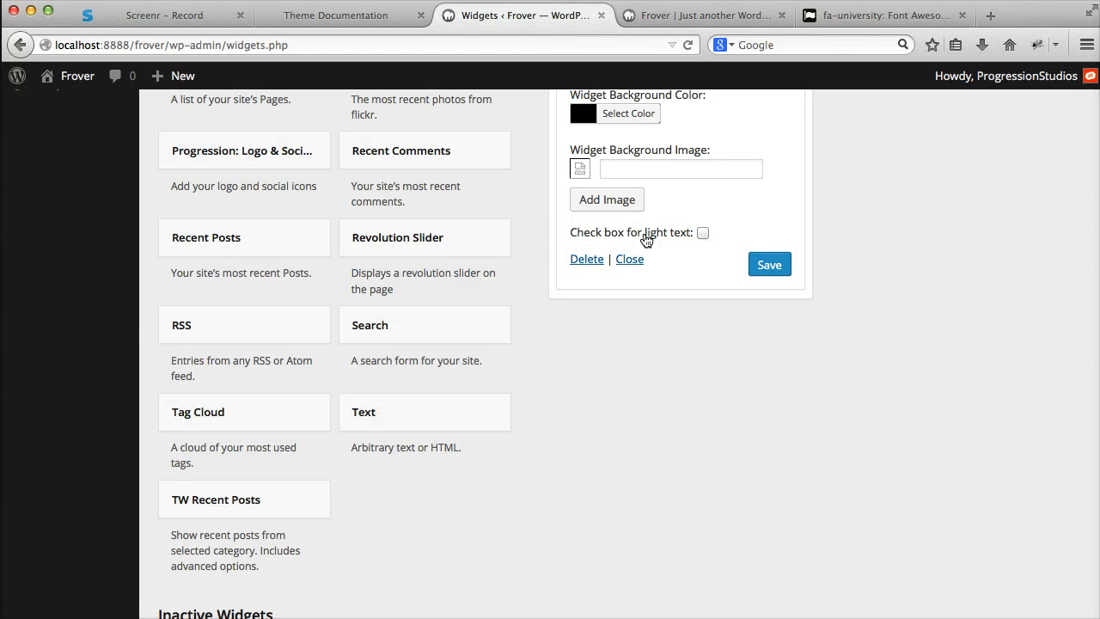
{"action": "left_click", "coordinate": [778, 271]}
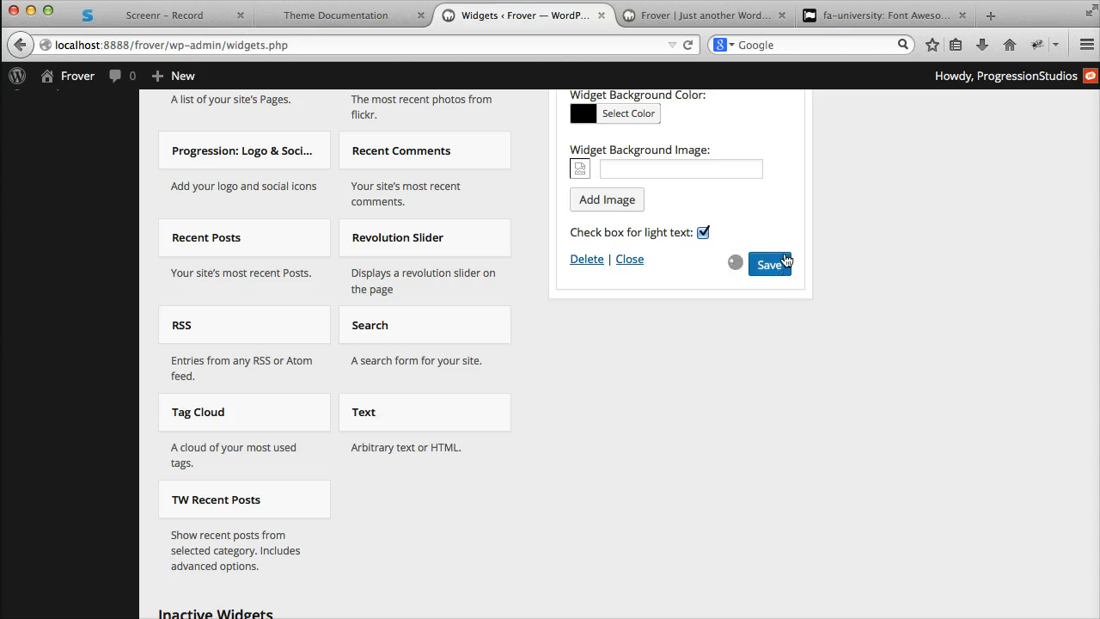
{"action": "left_click", "coordinate": [741, 19]}
{"action": "left_click", "coordinate": [688, 45]}
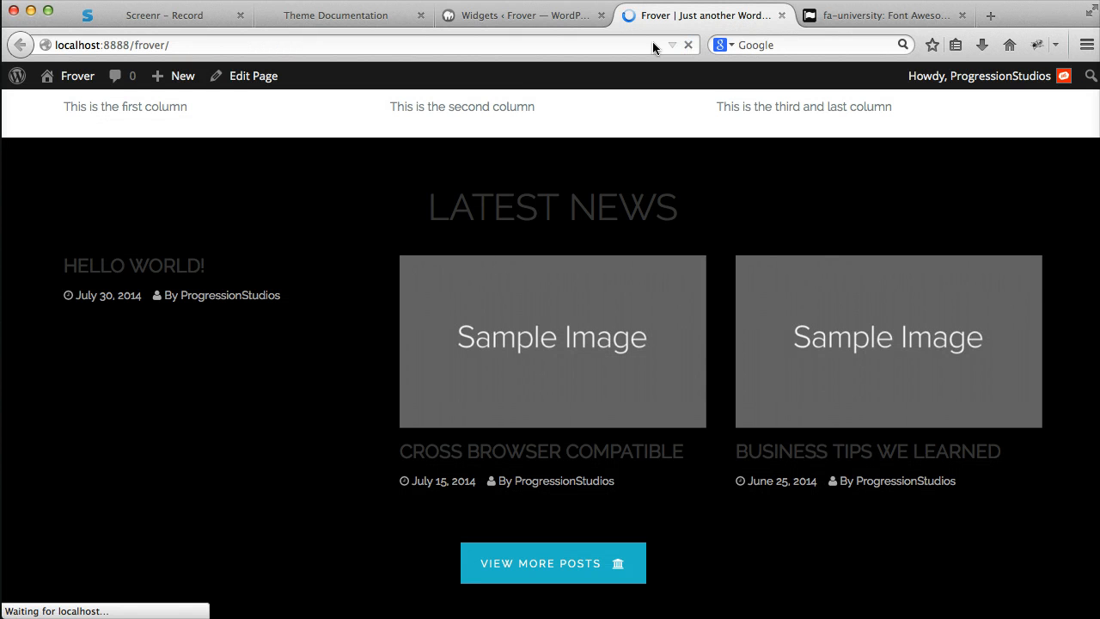
{"action": "scroll", "coordinate": [540, 322], "scroll_direction": "down", "scroll_amount": 2}
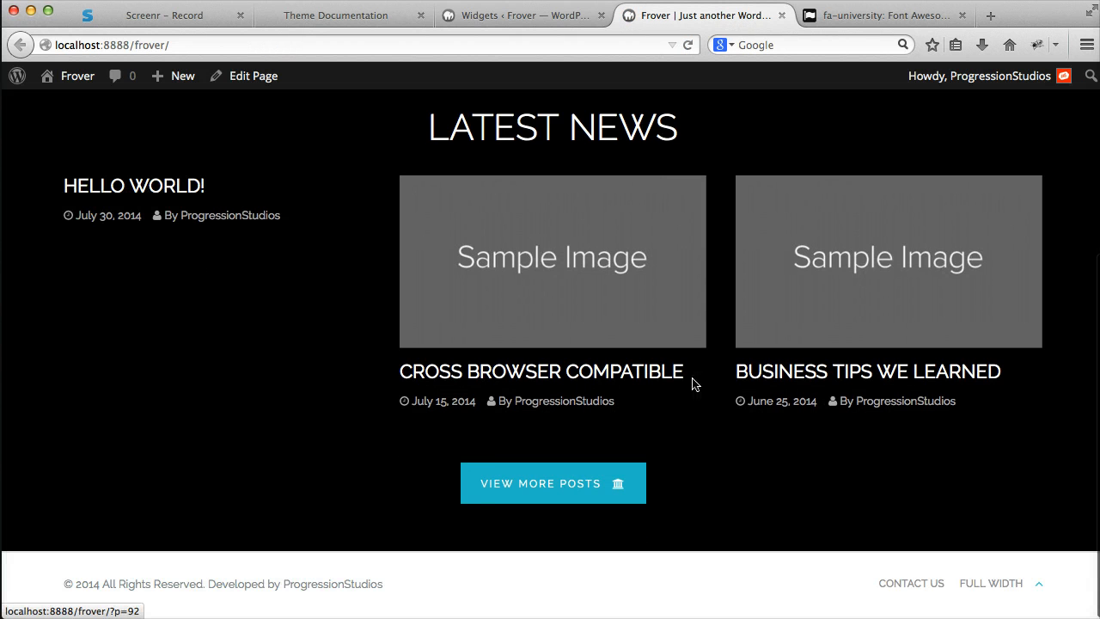
{"action": "scroll", "coordinate": [754, 386], "scroll_direction": "up", "scroll_amount": 2}
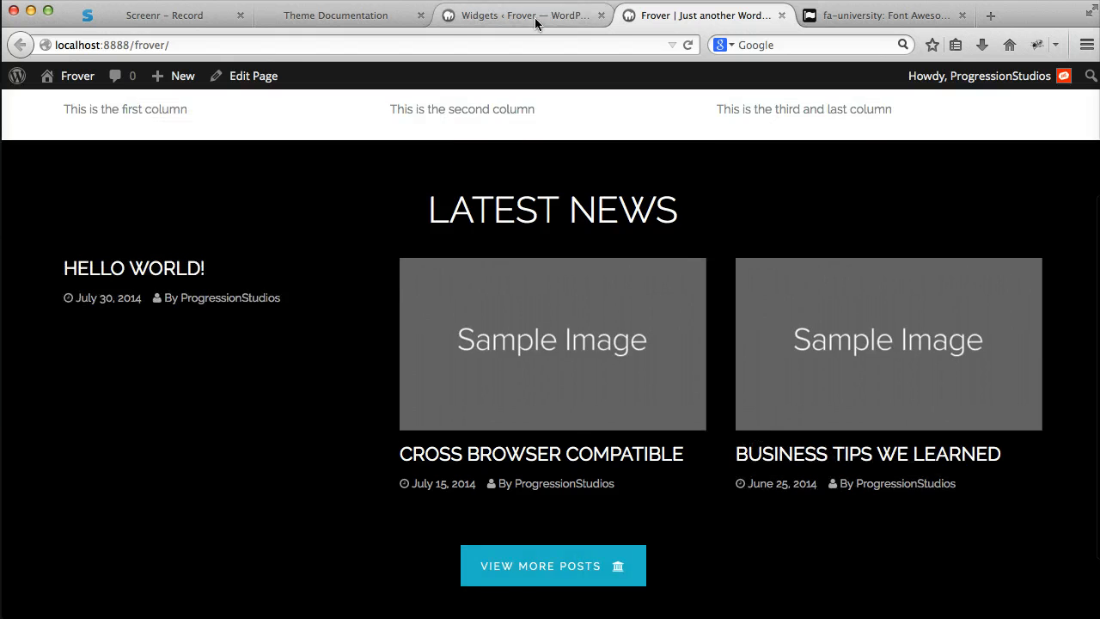
- Insert slide-shop-11.jpg from the media library as the widget's background image
{"action": "left_click", "coordinate": [534, 17]}
{"action": "scroll", "coordinate": [679, 292], "scroll_direction": "up", "scroll_amount": 2}
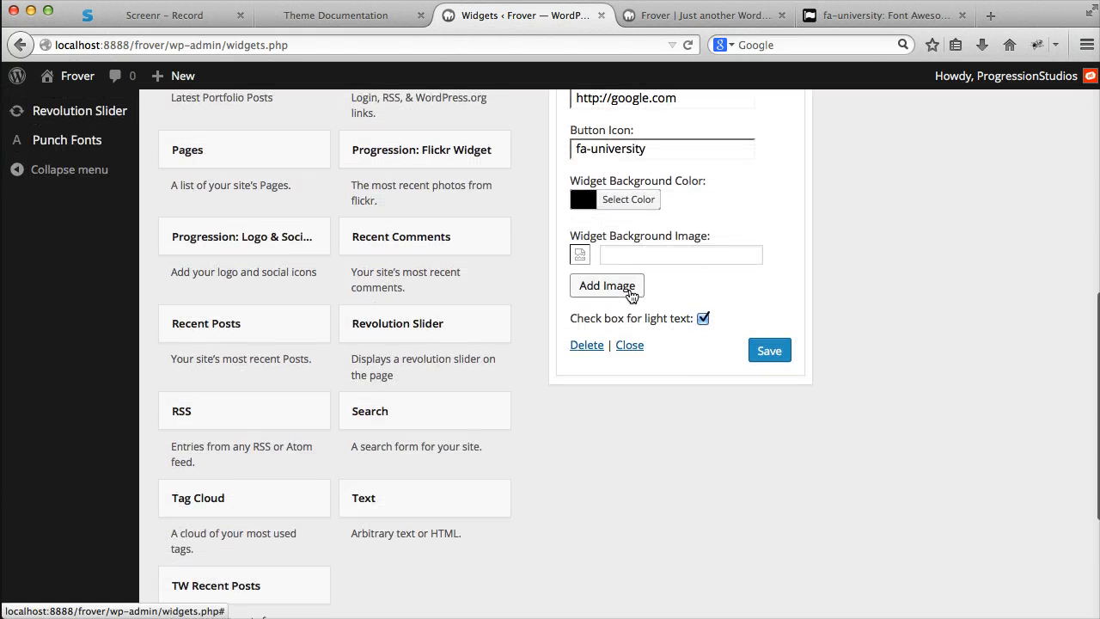
{"action": "left_click", "coordinate": [632, 295]}
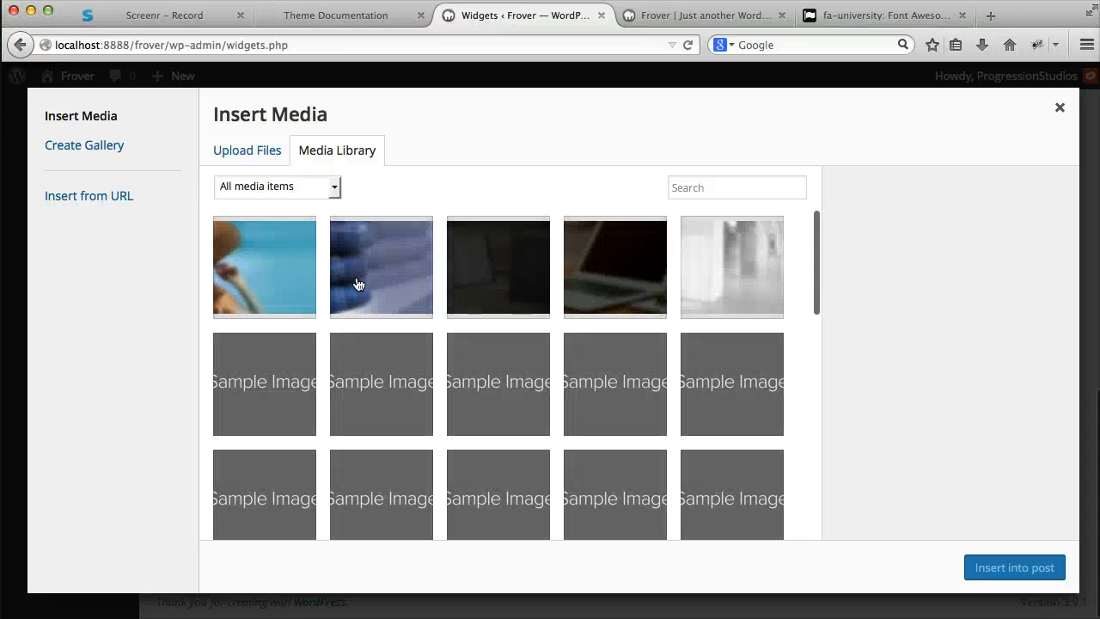
{"action": "left_click", "coordinate": [269, 275]}
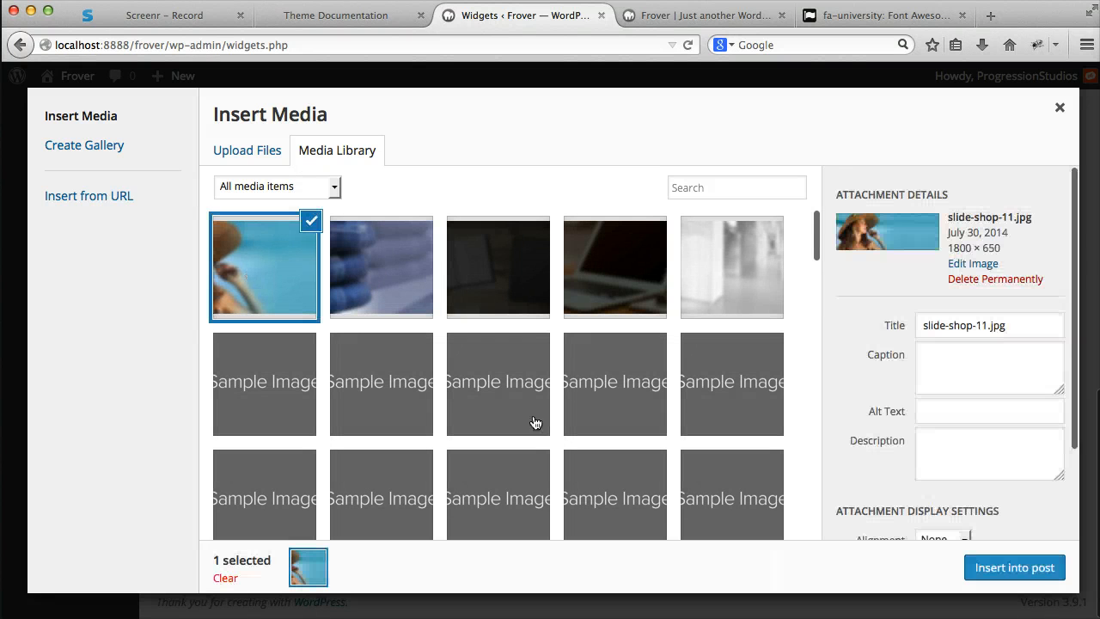
{"action": "left_click", "coordinate": [1030, 574]}
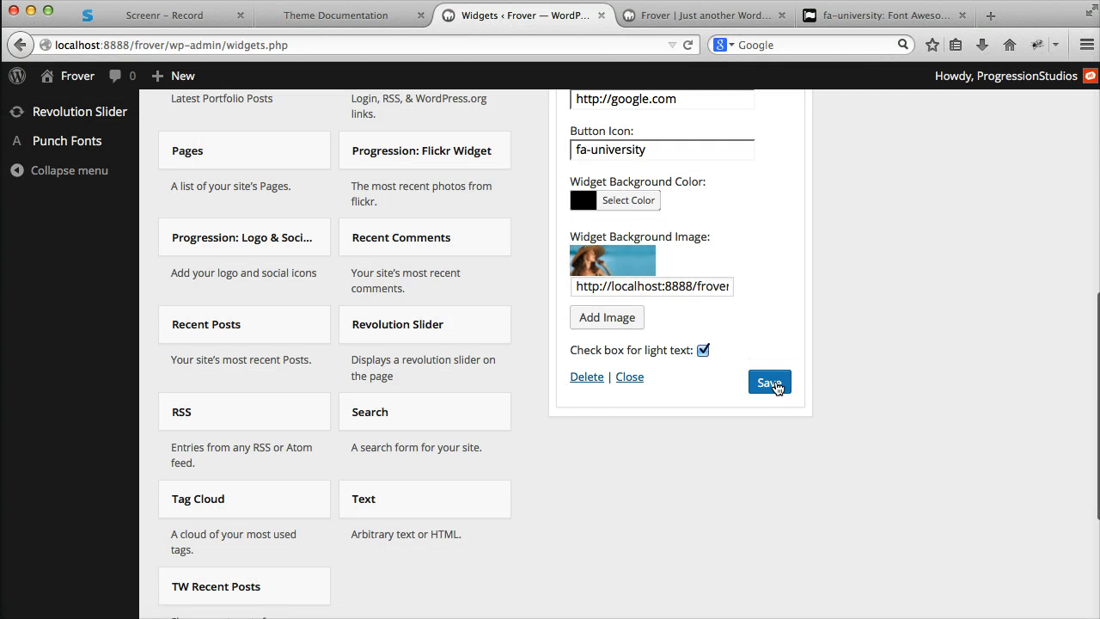
- Save the widget with its background image and check the Latest News section on the reloaded homepage
{"action": "left_click", "coordinate": [770, 384]}
{"action": "left_click", "coordinate": [701, 15]}
{"action": "left_click", "coordinate": [688, 45]}
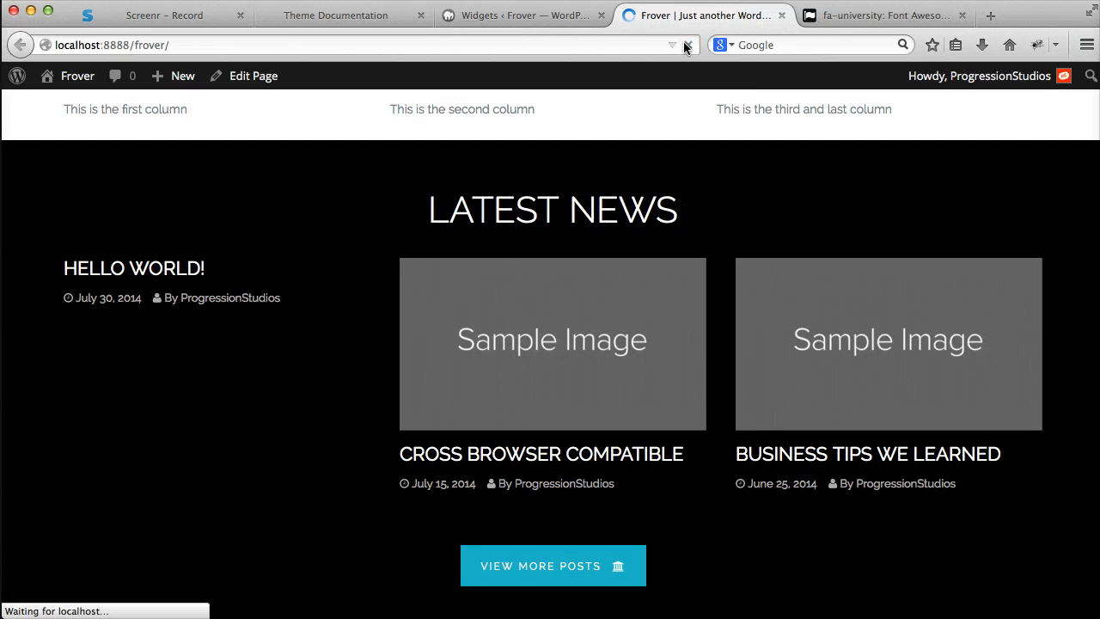
{"action": "scroll", "coordinate": [663, 123], "scroll_direction": "down", "scroll_amount": 2}
{"action": "scroll", "coordinate": [661, 275], "scroll_direction": "up", "scroll_amount": 1}
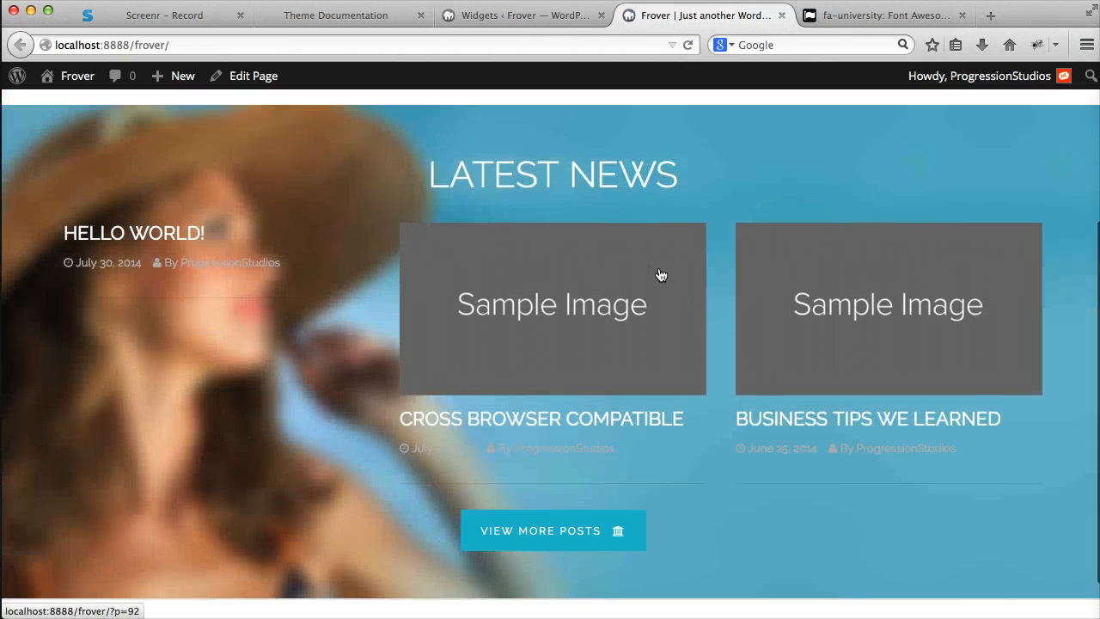
{"action": "scroll", "coordinate": [661, 275], "scroll_direction": "up", "scroll_amount": 2}
- Return to the widgets page and review the Latest News widget's settings from title to light text option
{"action": "left_click", "coordinate": [572, 14]}
{"action": "scroll", "coordinate": [755, 337], "scroll_direction": "up", "scroll_amount": 2}
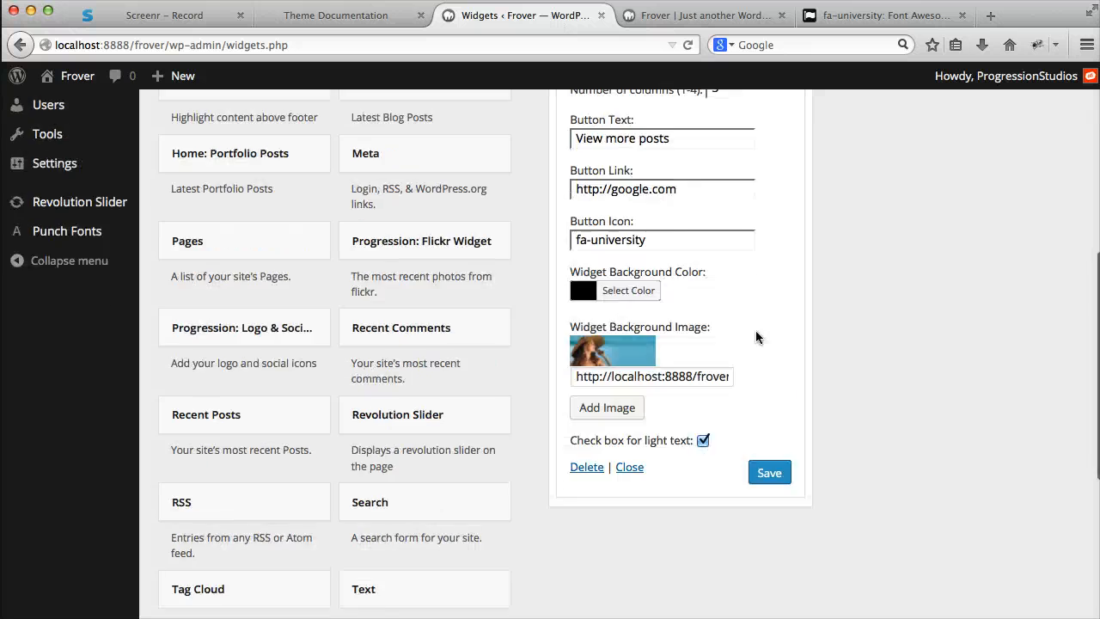
{"action": "scroll", "coordinate": [756, 337], "scroll_direction": "up", "scroll_amount": 3}
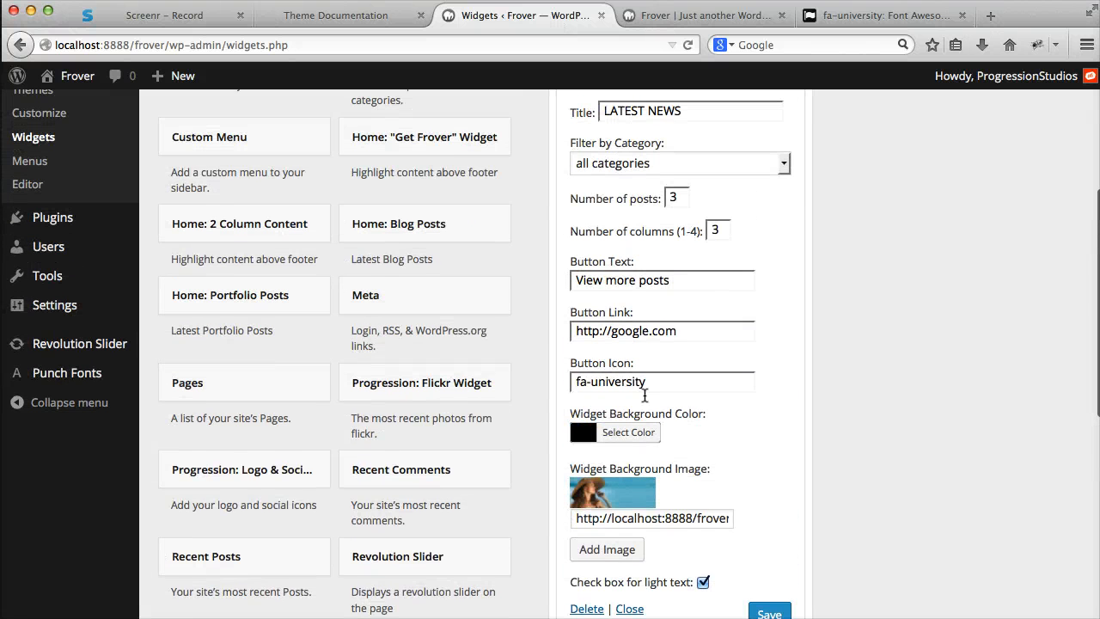
{"action": "scroll", "coordinate": [705, 468], "scroll_direction": "down", "scroll_amount": 2}
{"action": "scroll", "coordinate": [687, 420], "scroll_direction": "up", "scroll_amount": 2}
{"action": "scroll", "coordinate": [344, 258], "scroll_direction": "down", "scroll_amount": 1}
{"action": "scroll", "coordinate": [361, 249], "scroll_direction": "up", "scroll_amount": 1}
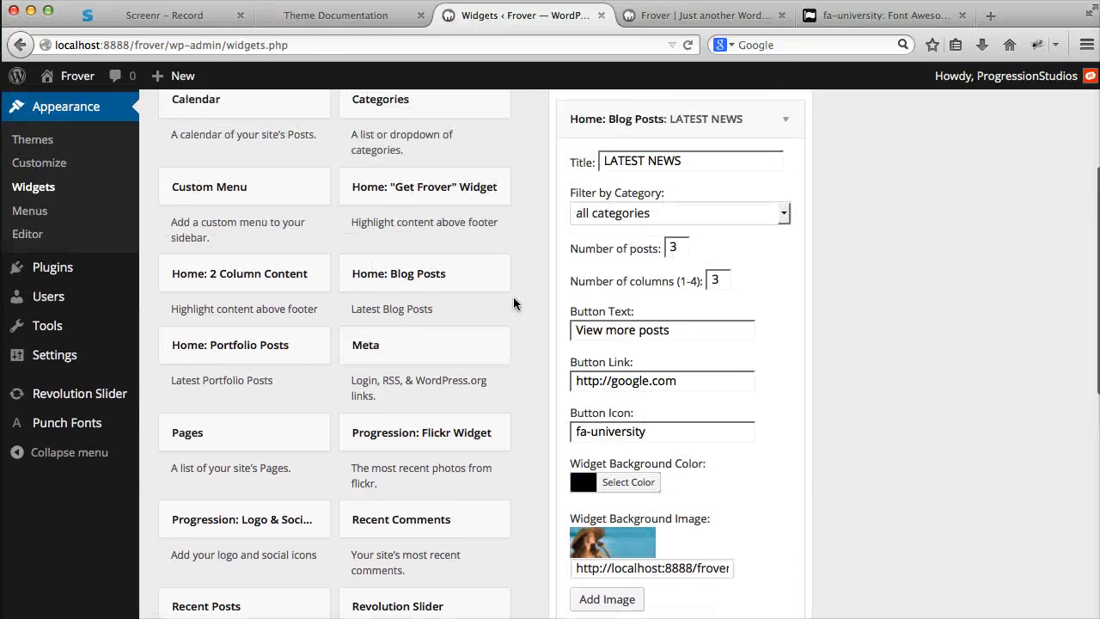
{"action": "scroll", "coordinate": [676, 290], "scroll_direction": "down", "scroll_amount": 2}
{"action": "scroll", "coordinate": [652, 334], "scroll_direction": "up", "scroll_amount": 5}
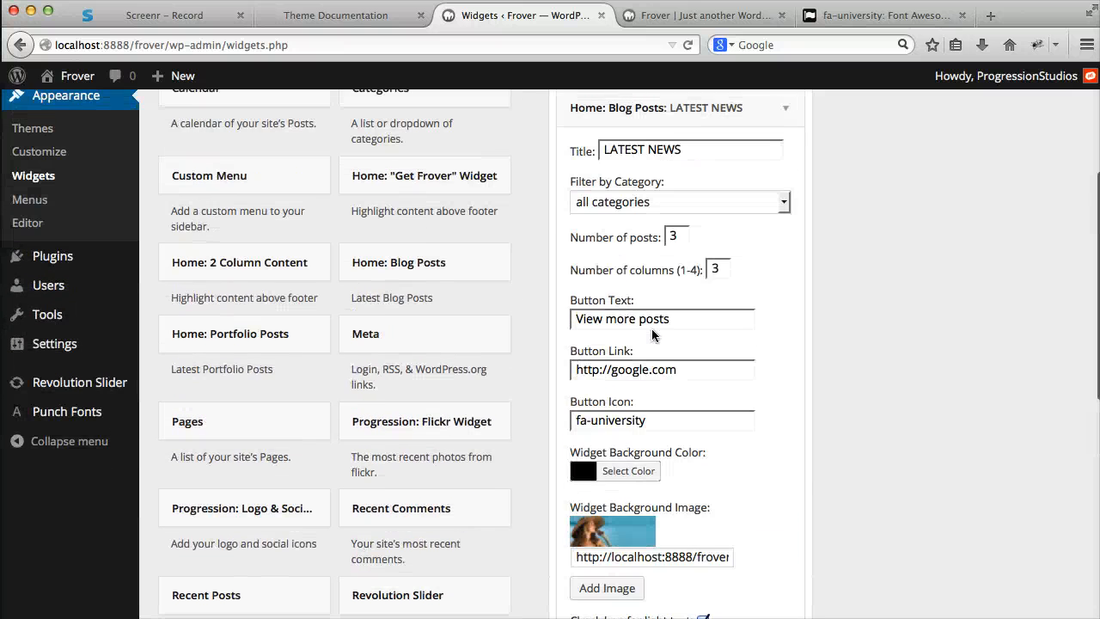
{"action": "scroll", "coordinate": [782, 244], "scroll_direction": "down", "scroll_amount": 7}
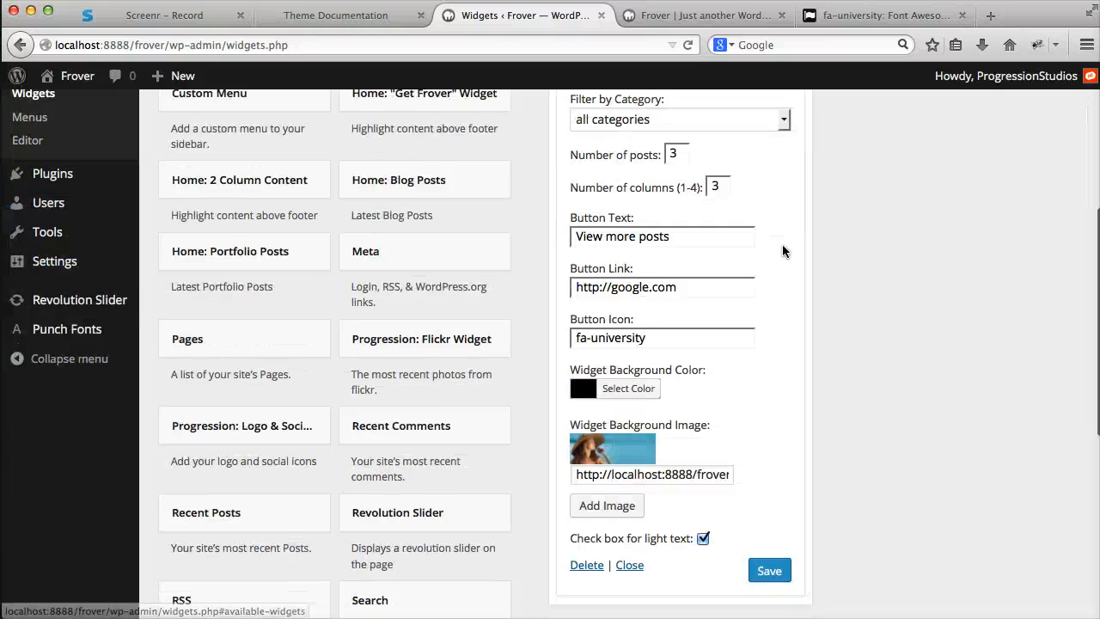
- Remove the background image URL from the Latest News widget and save it
{"action": "left_click", "coordinate": [607, 391]}
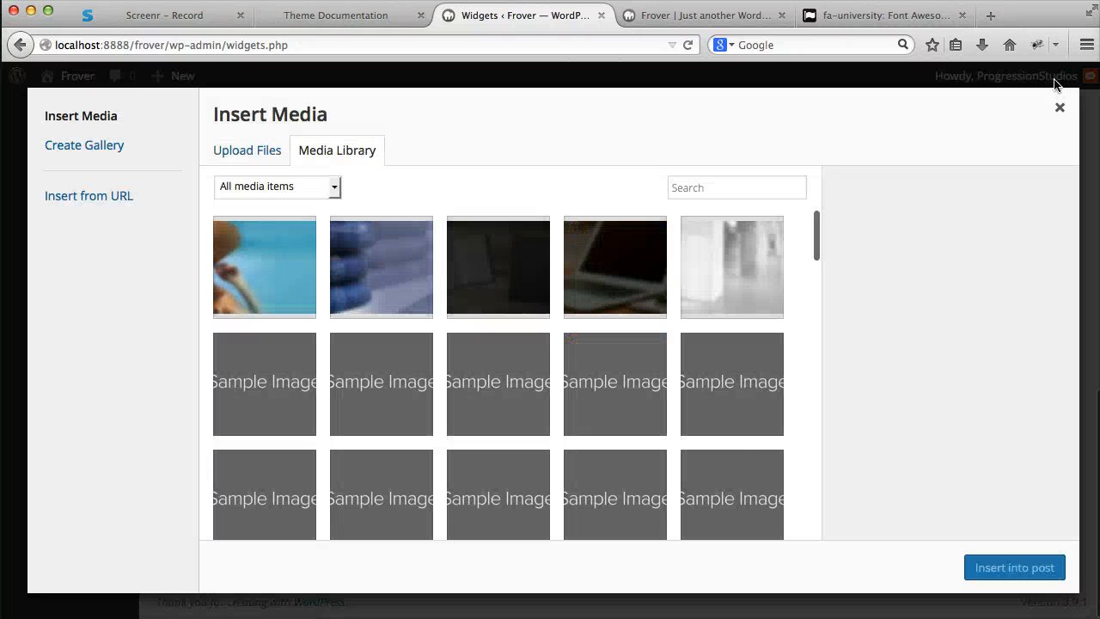
{"action": "left_click", "coordinate": [1060, 107]}
{"action": "triple_click", "coordinate": [708, 361]}
{"action": "key", "text": "BackSpace"}
{"action": "left_click", "coordinate": [784, 464]}
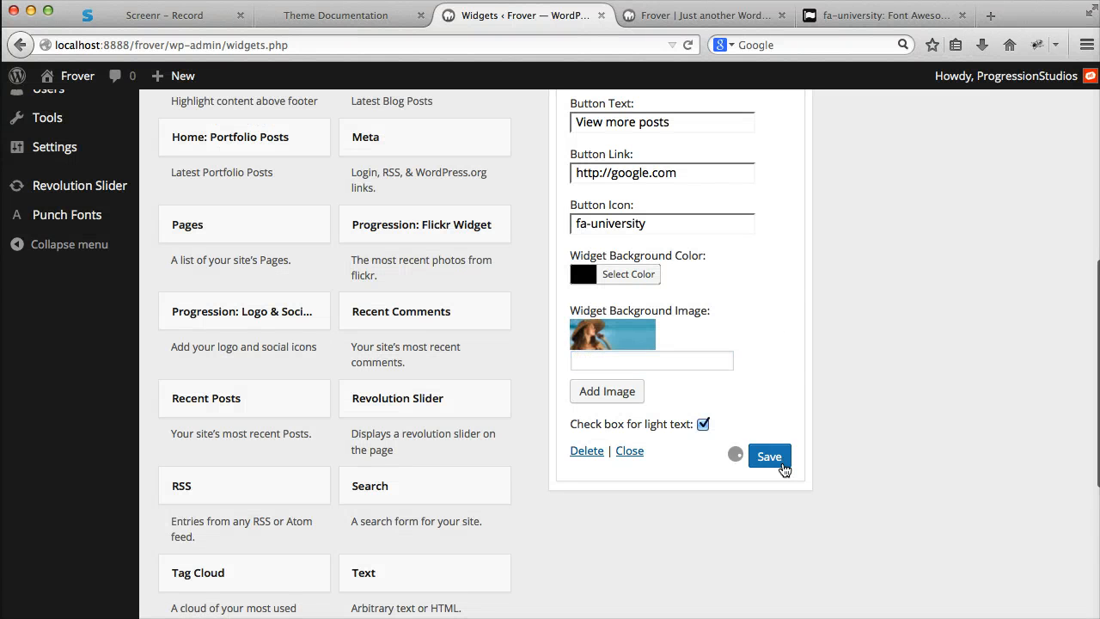
- Clear the Latest News widget's background color, save it, and check the reloaded homepage
{"action": "left_click", "coordinate": [645, 273]}
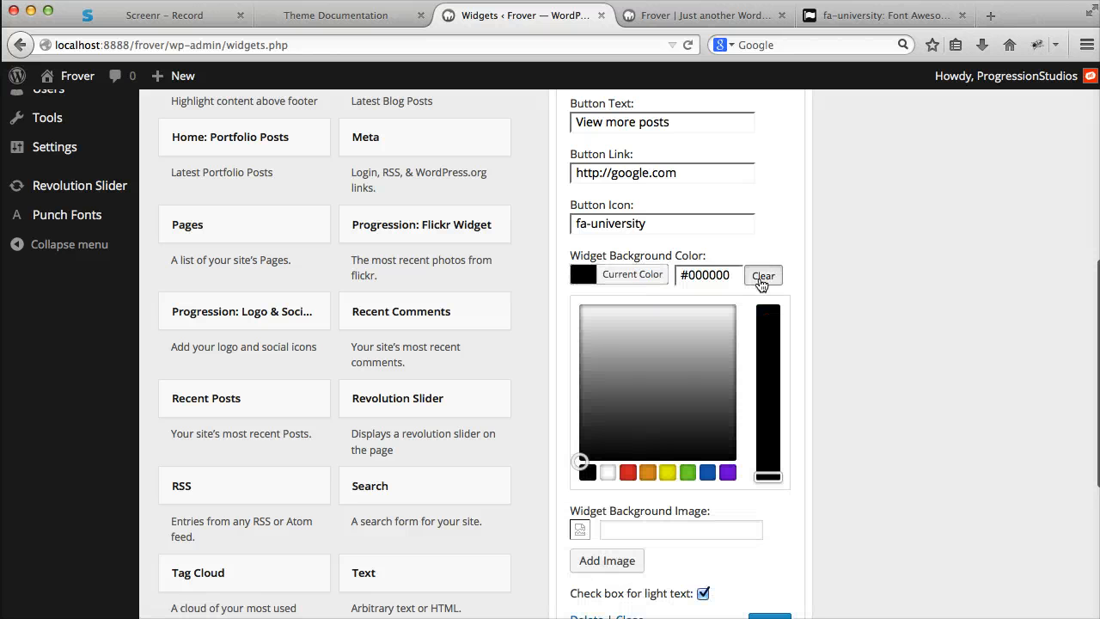
{"action": "left_click", "coordinate": [762, 277]}
{"action": "left_click", "coordinate": [633, 276]}
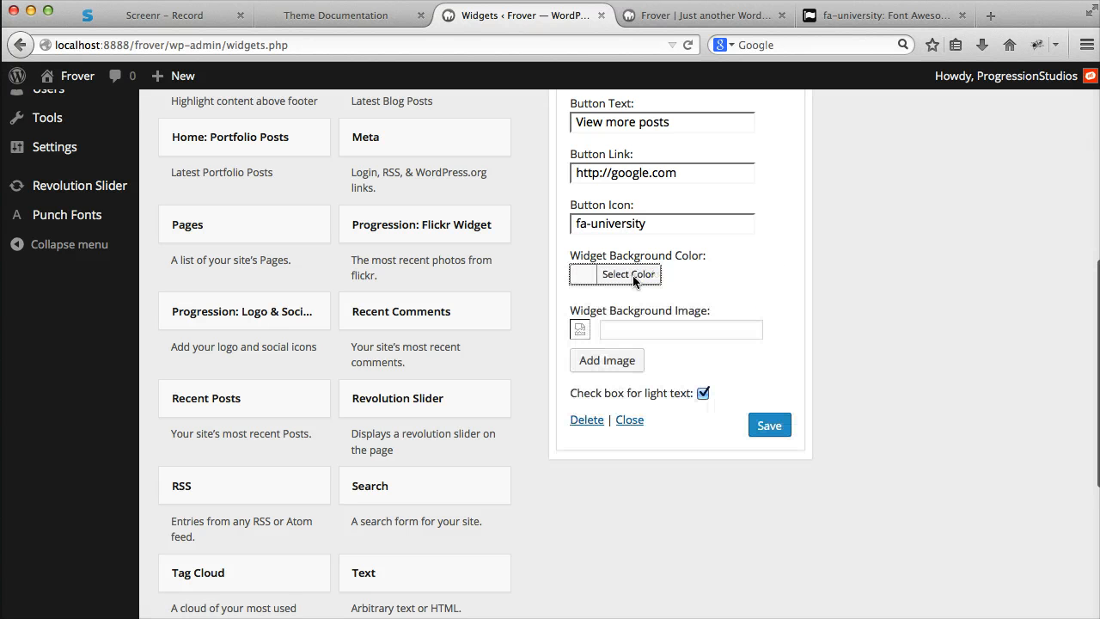
{"action": "left_click", "coordinate": [765, 420]}
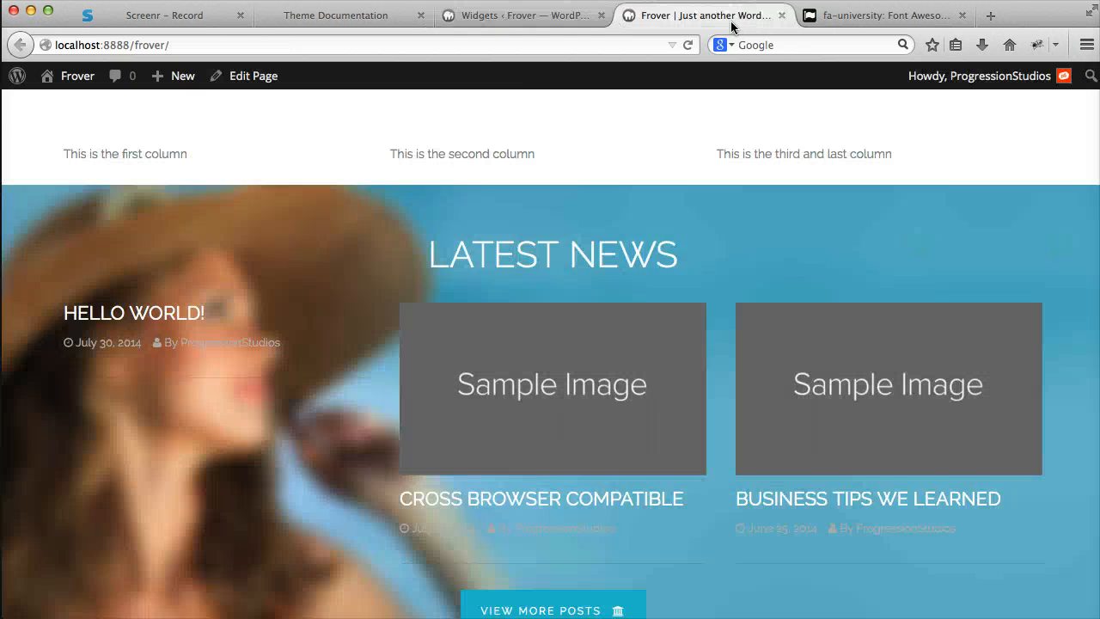
{"action": "left_click", "coordinate": [731, 20]}
{"action": "key", "text": "super+r"}
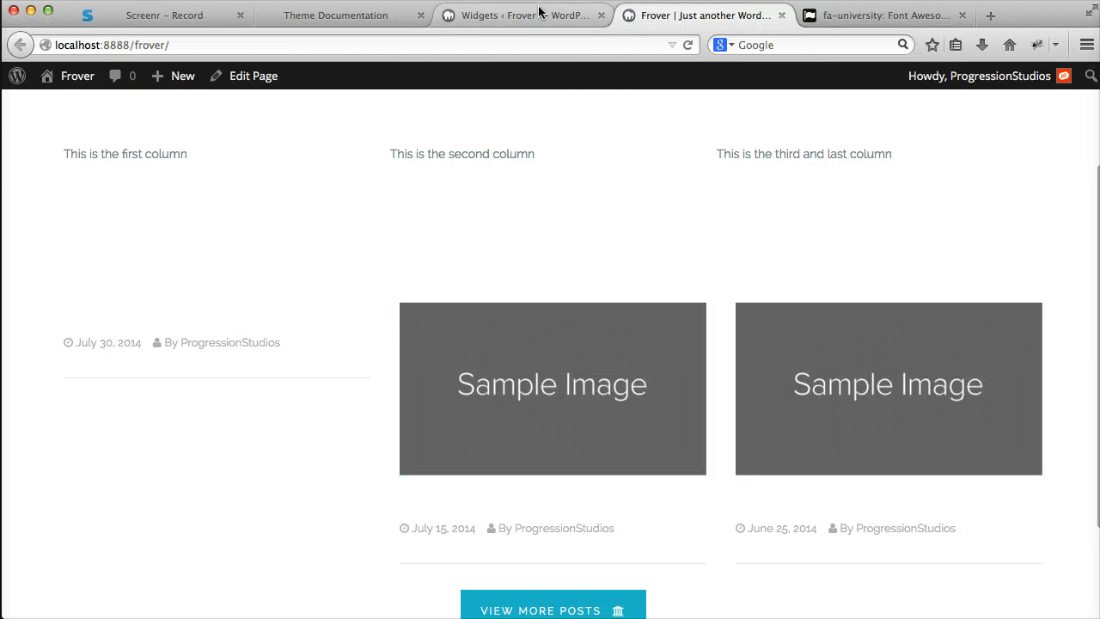
- Disable light text for the Latest News widget, save it, and check the section on the reloaded homepage
{"action": "left_click", "coordinate": [559, 19]}
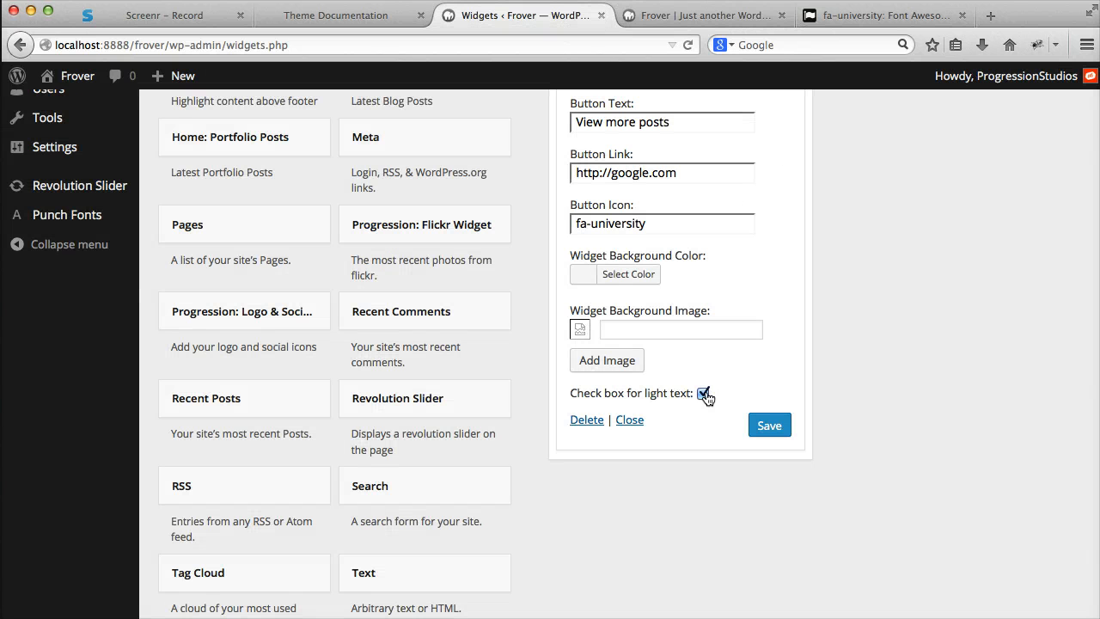
{"action": "left_click", "coordinate": [769, 426]}
{"action": "left_click", "coordinate": [701, 15]}
{"action": "key", "text": "super+r"}
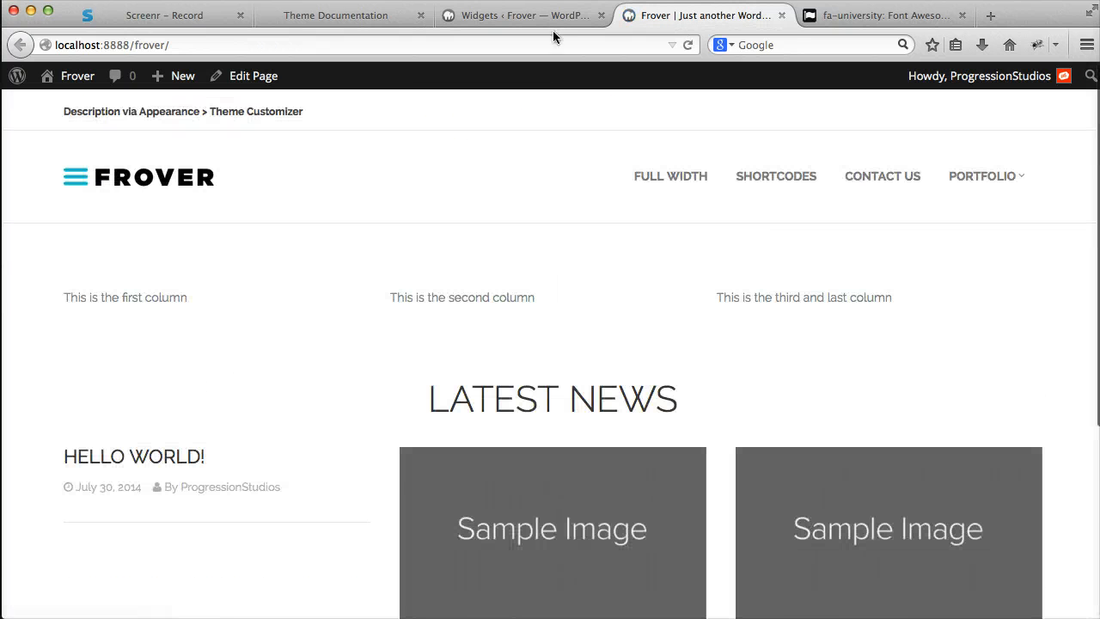
{"action": "scroll", "coordinate": [447, 243], "scroll_direction": "down", "scroll_amount": 1}
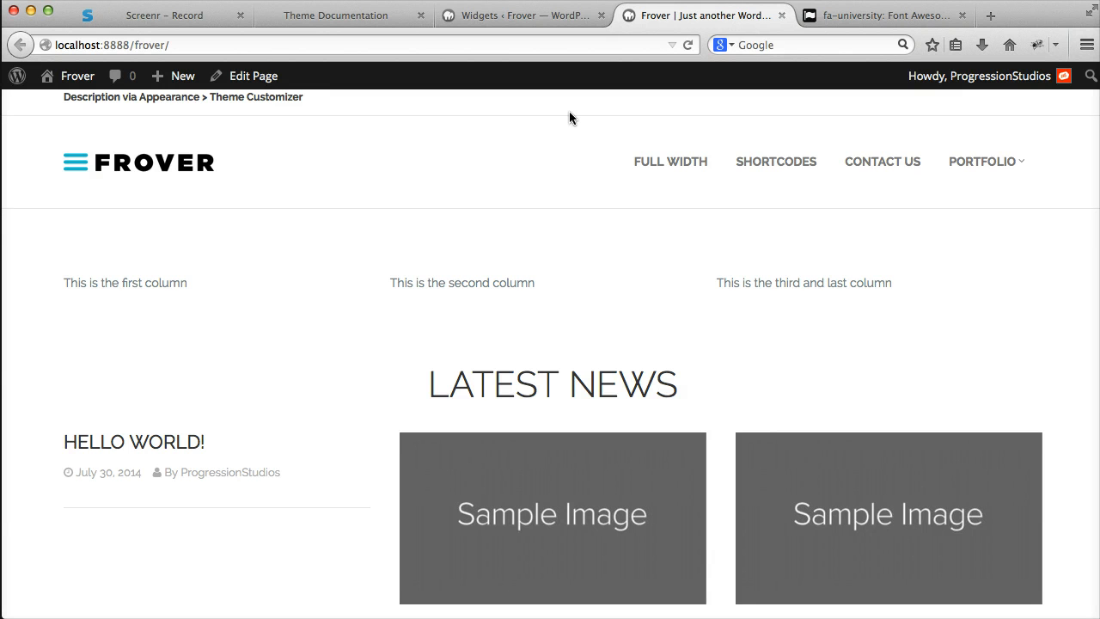
- Collapse the Latest News widget and add a Home: Portfolio Posts widget below it in Homepage Widgets
{"action": "left_click", "coordinate": [553, 19]}
{"action": "scroll", "coordinate": [780, 182], "scroll_direction": "up", "scroll_amount": 5}
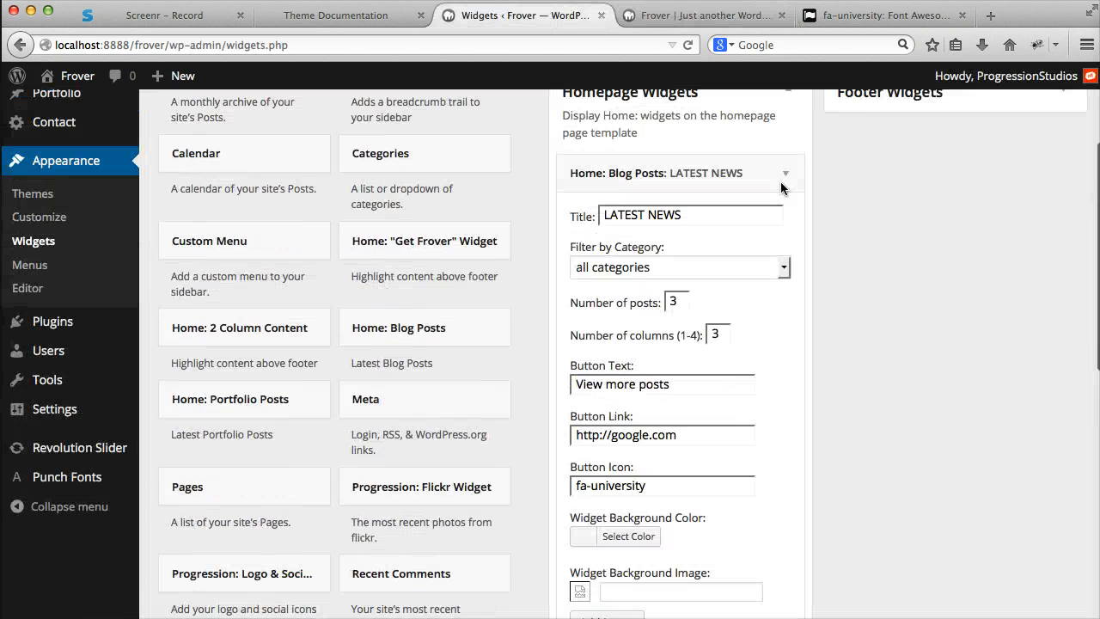
{"action": "left_click", "coordinate": [783, 189]}
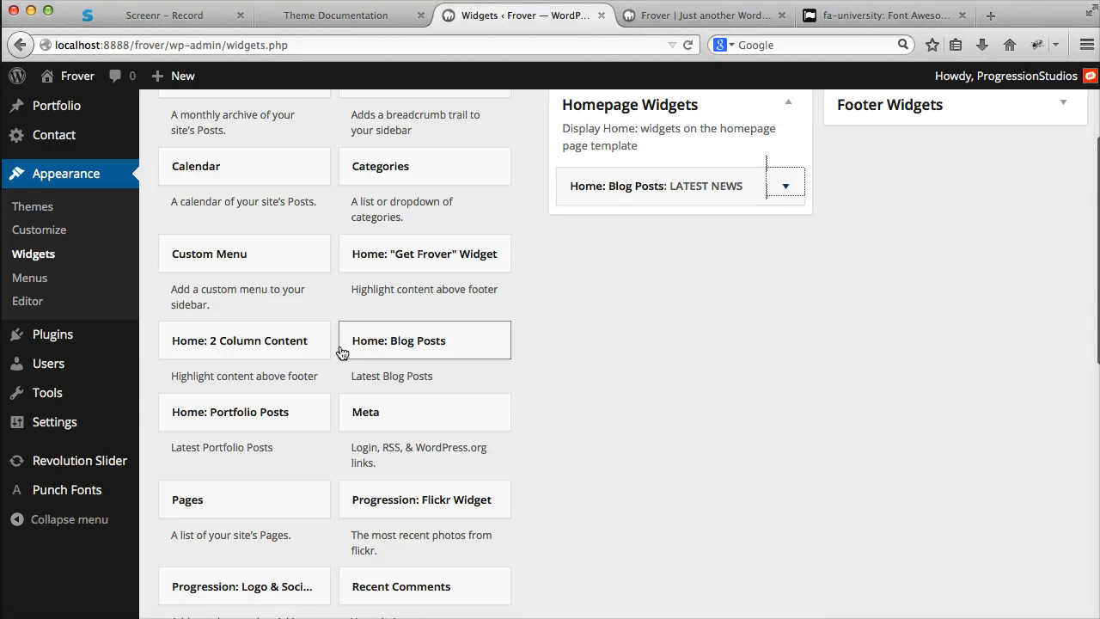
{"action": "left_click_drag", "start_coordinate": [229, 418], "coordinate": [646, 228]}
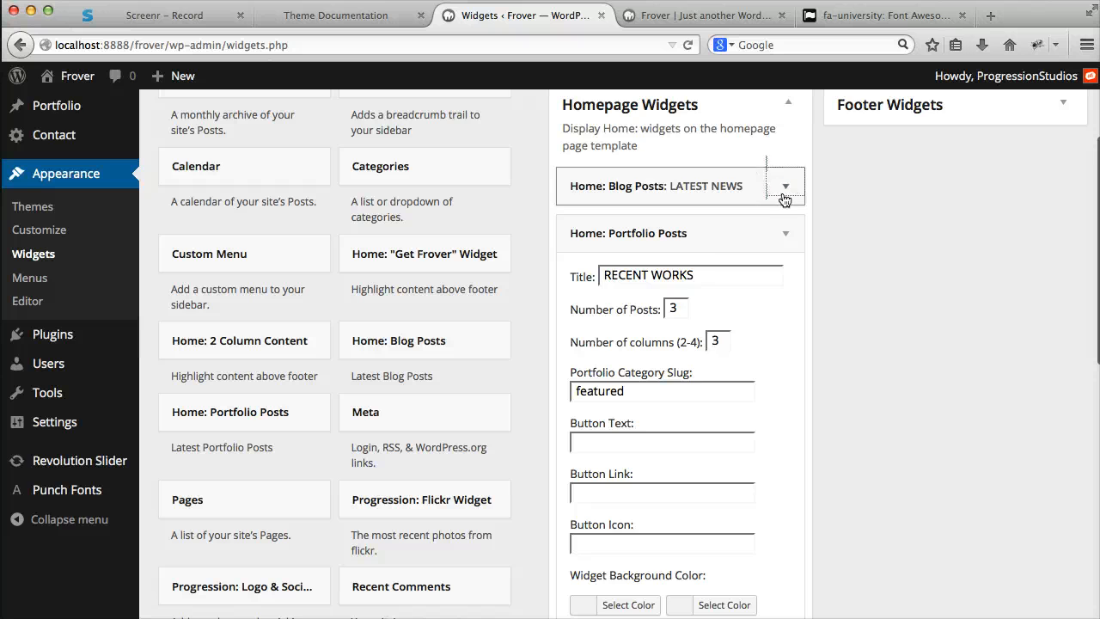
- Examine the Portfolio Posts widget's title, post and column numbers, category slug, button, background and light text settings
{"action": "scroll", "coordinate": [857, 267], "scroll_direction": "down", "scroll_amount": 2}
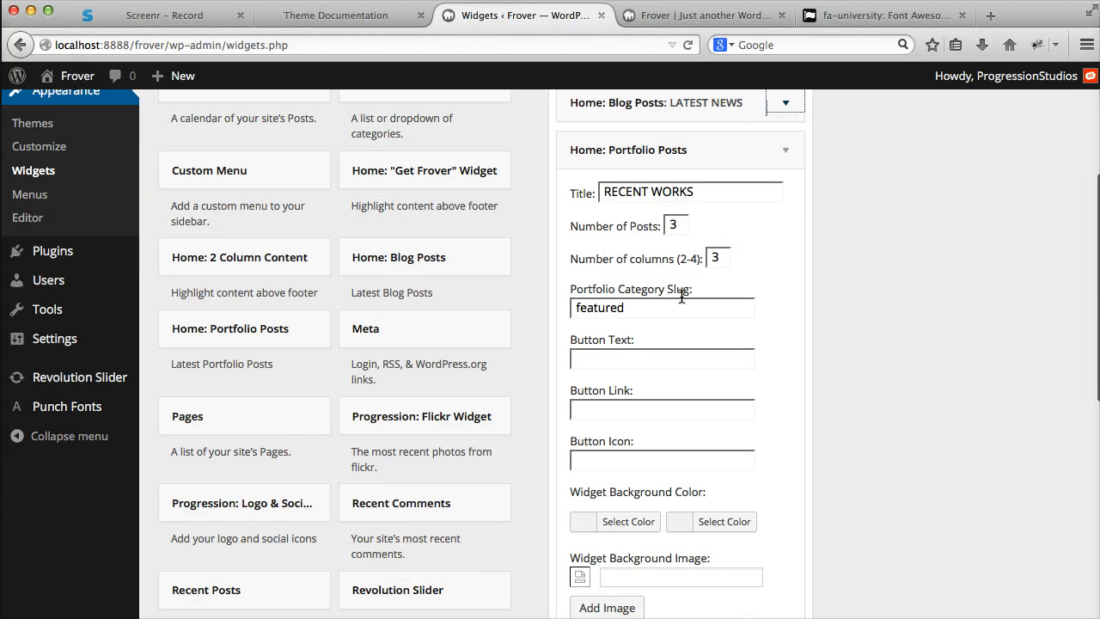
{"action": "scroll", "coordinate": [670, 257], "scroll_direction": "down", "scroll_amount": 2}
{"action": "scroll", "coordinate": [710, 162], "scroll_direction": "up", "scroll_amount": 1}
{"action": "left_click_drag", "start_coordinate": [711, 164], "coordinate": [527, 162]}
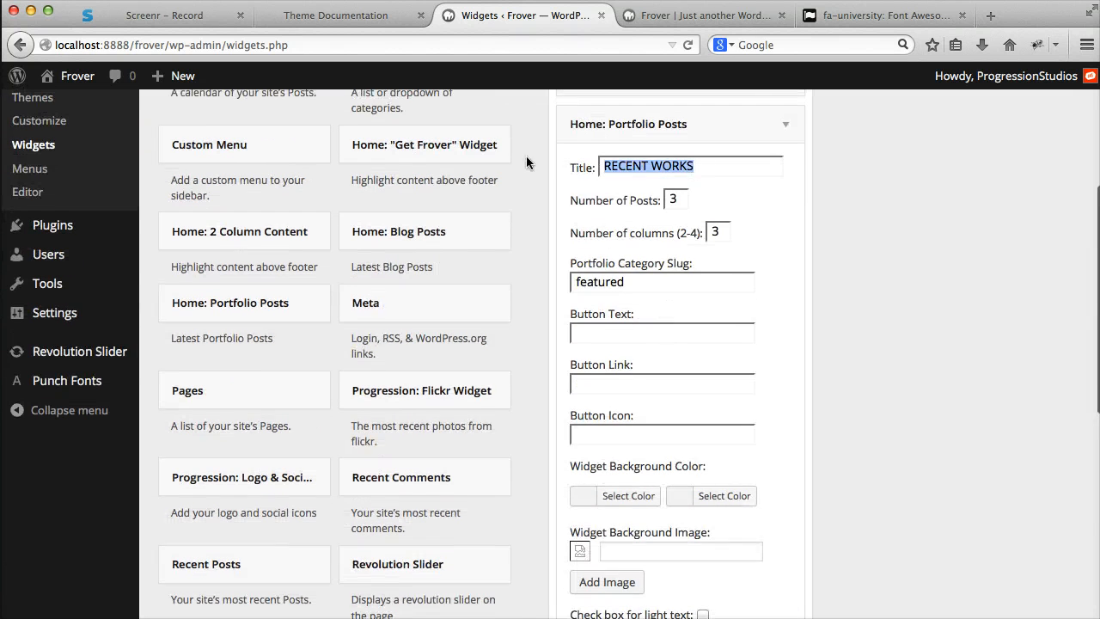
{"action": "left_click_drag", "start_coordinate": [689, 197], "coordinate": [677, 196]}
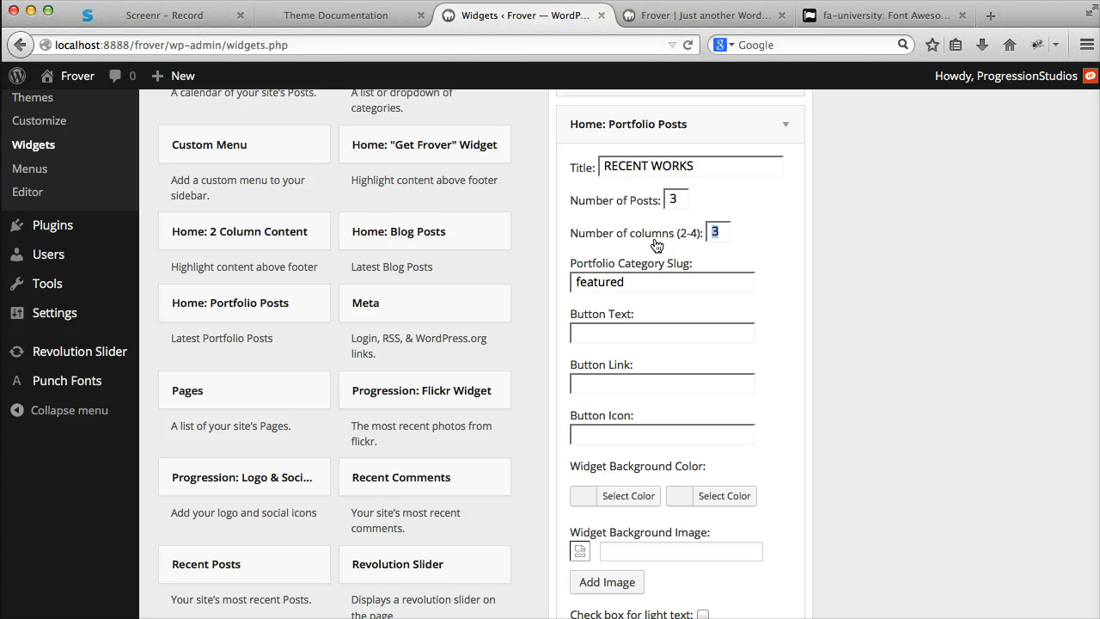
{"action": "scroll", "coordinate": [656, 245], "scroll_direction": "down", "scroll_amount": 3}
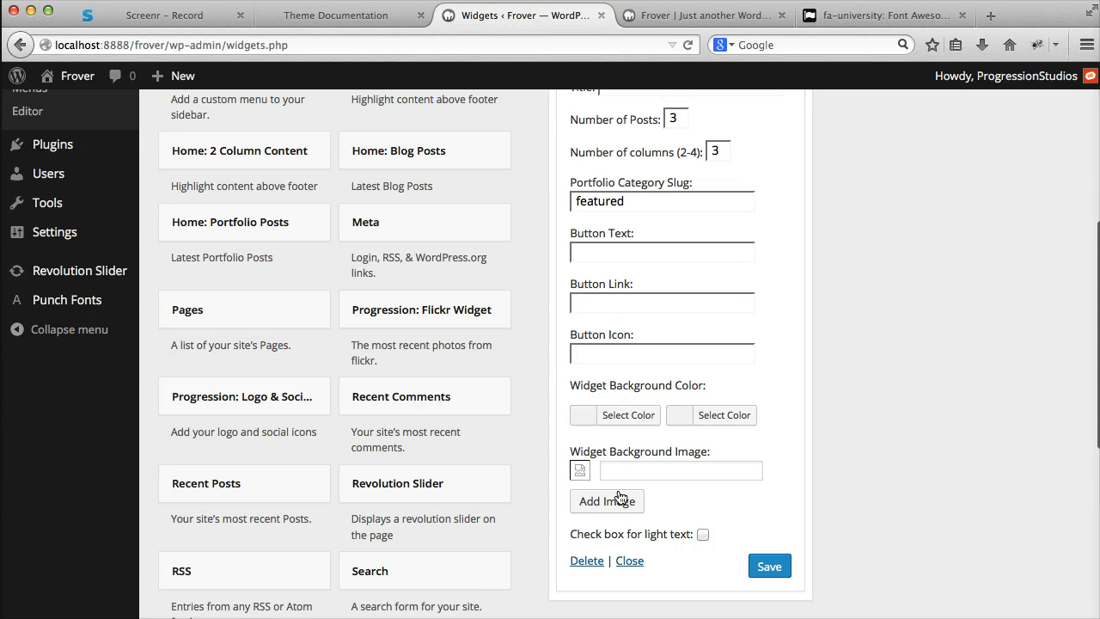
{"action": "left_click", "coordinate": [769, 567]}
{"action": "scroll", "coordinate": [722, 469], "scroll_direction": "up", "scroll_amount": 7}
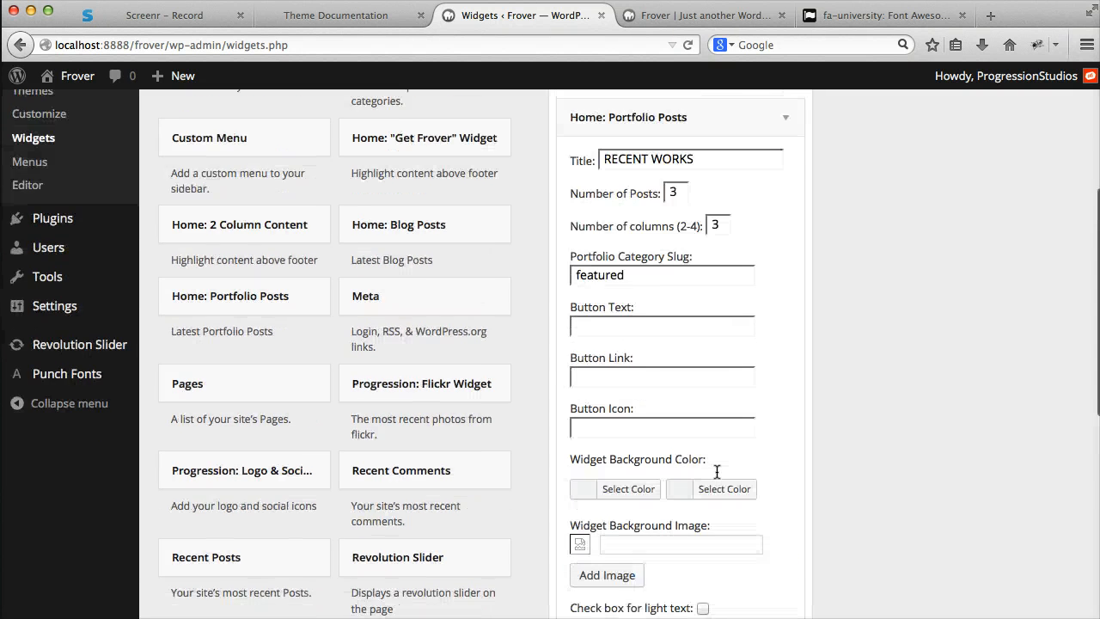
{"action": "scroll", "coordinate": [710, 458], "scroll_direction": "up", "scroll_amount": 2}
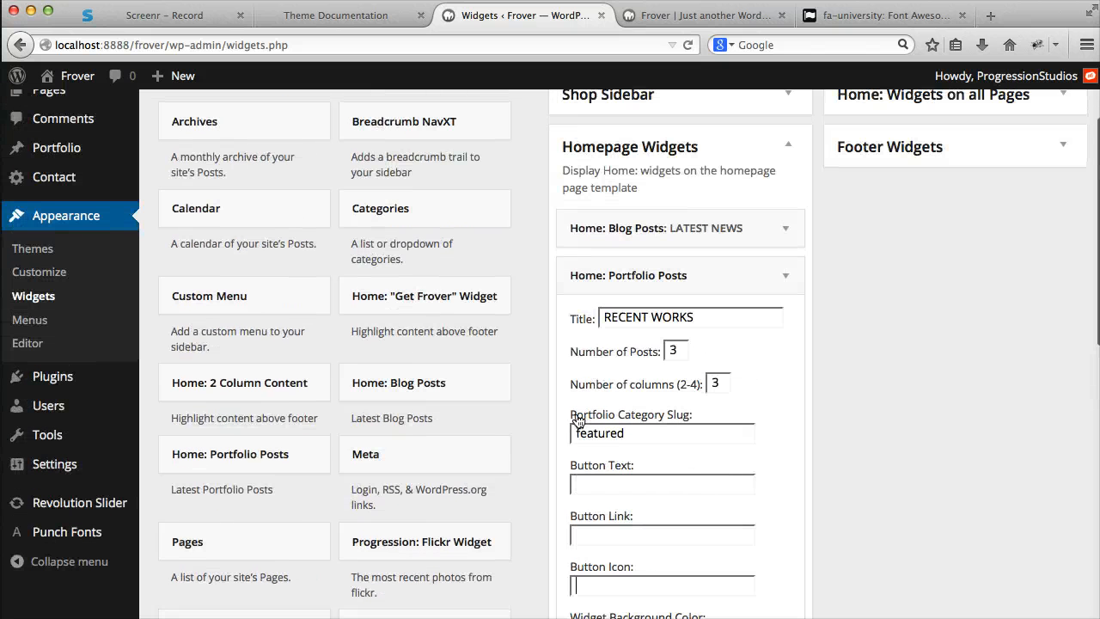
{"action": "left_click_drag", "start_coordinate": [647, 438], "coordinate": [547, 435]}
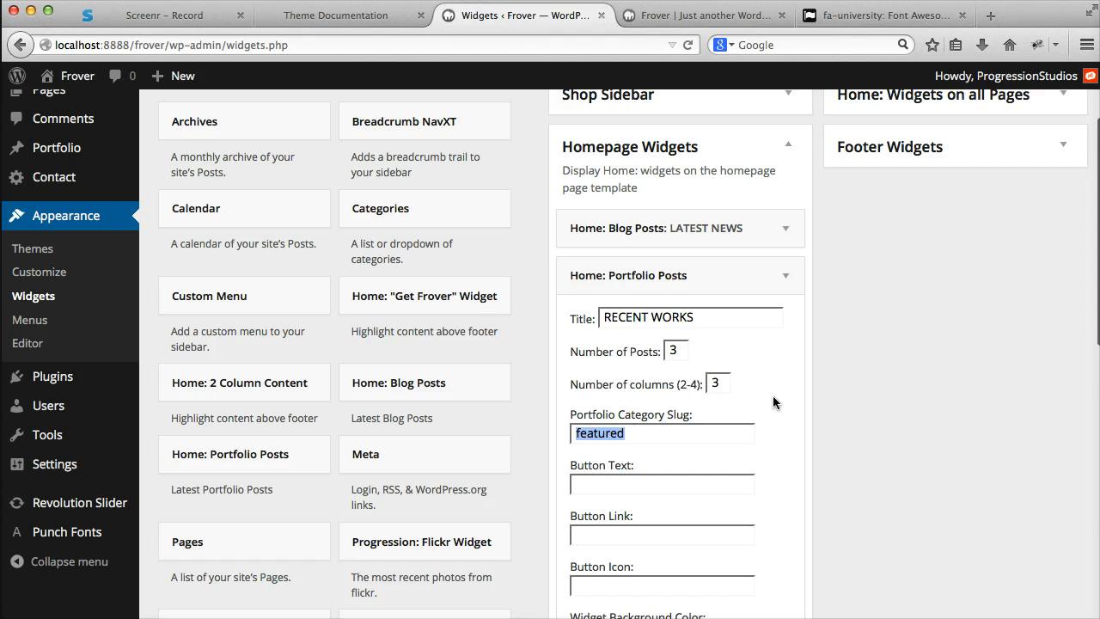
- Save the Portfolio Posts widget with its default settings
{"action": "scroll", "coordinate": [773, 378], "scroll_direction": "down", "scroll_amount": 20}
{"action": "scroll", "coordinate": [774, 370], "scroll_direction": "up", "scroll_amount": 4}
{"action": "left_click", "coordinate": [772, 311]}
{"action": "scroll", "coordinate": [776, 327], "scroll_direction": "up", "scroll_amount": 12}
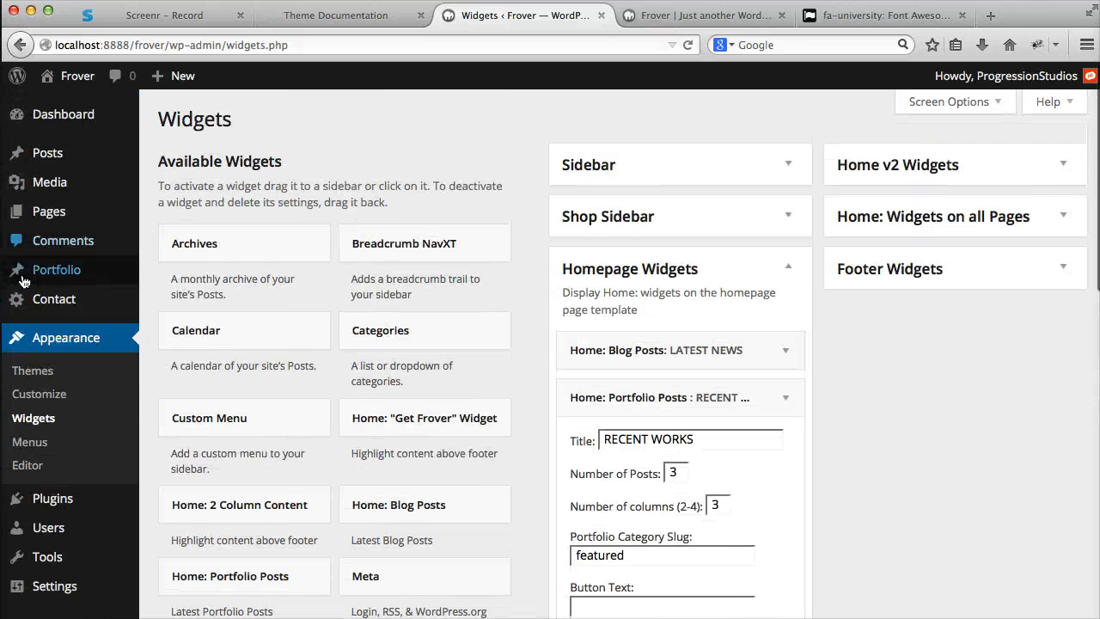
- Open the Portfolio Categories page and copy the slug "architecture" of the Architecture category
{"action": "mouse_move", "coordinate": [26, 273]}
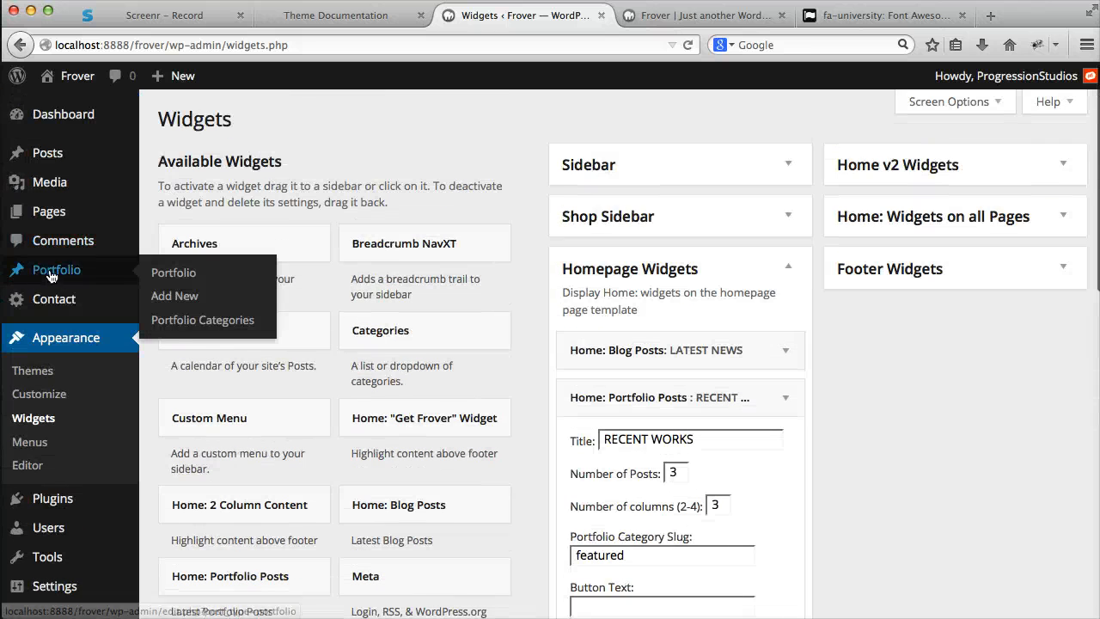
{"action": "left_click", "coordinate": [184, 325]}
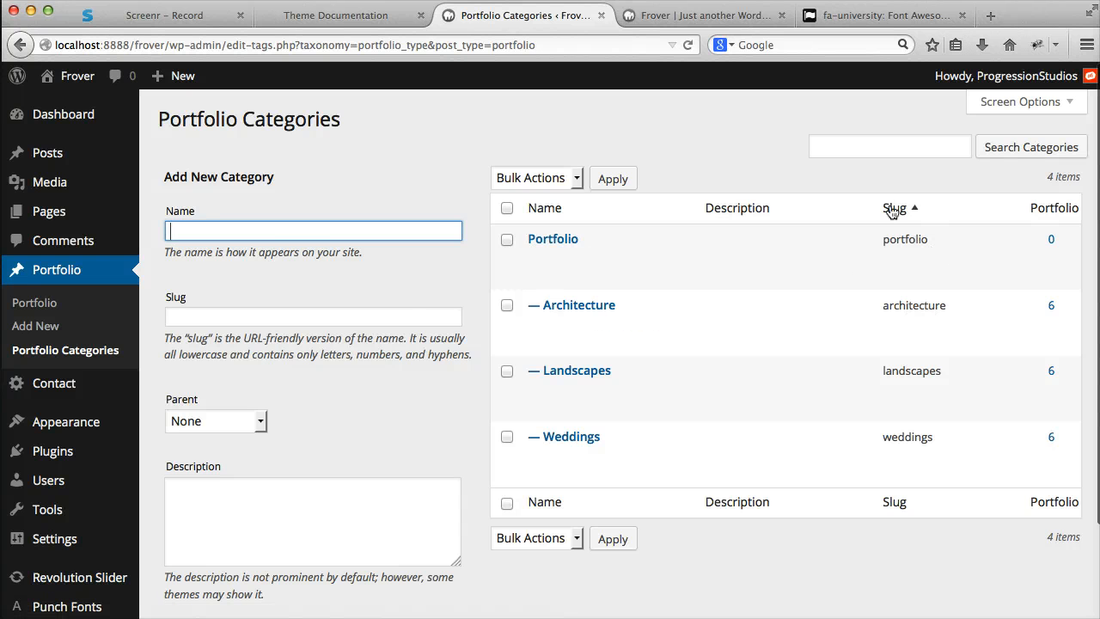
{"action": "double_click", "coordinate": [922, 306]}
{"action": "right_click", "coordinate": [922, 306]}
{"action": "left_click", "coordinate": [940, 317]}
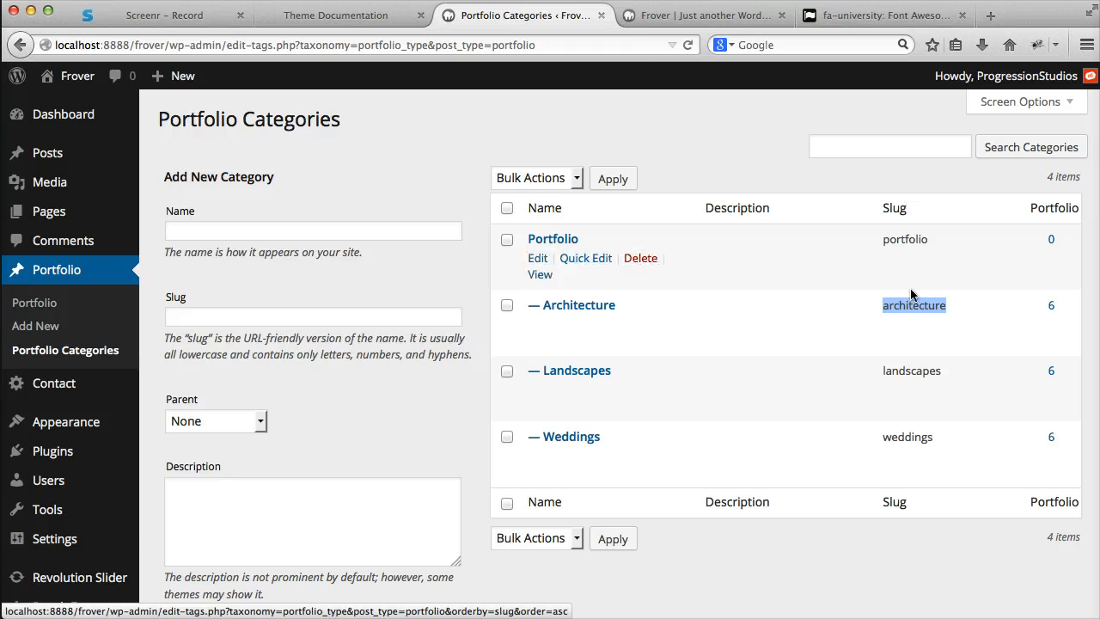
- Return to the widgets page and expand the Portfolio Posts widget within Homepage Widgets
{"action": "mouse_move", "coordinate": [102, 426]}
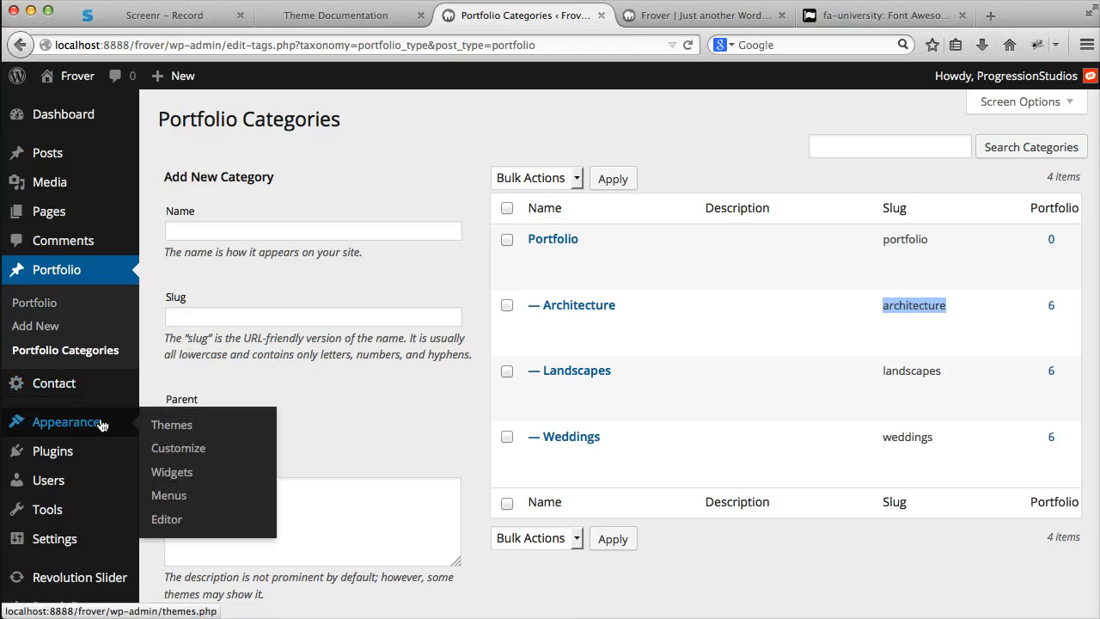
{"action": "left_click", "coordinate": [201, 473]}
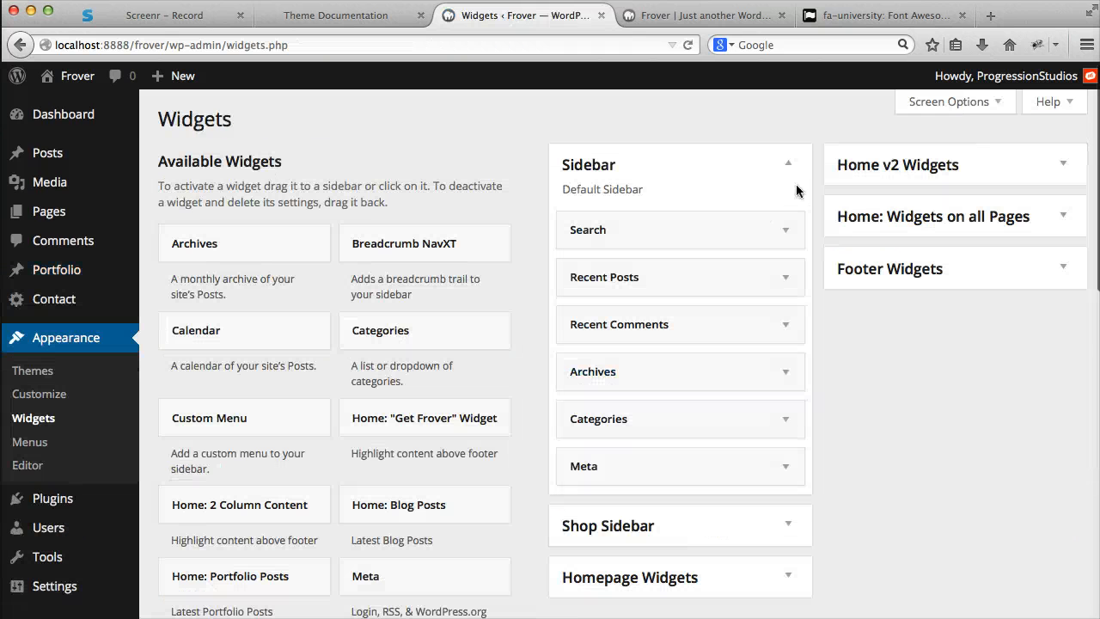
{"action": "left_click", "coordinate": [789, 165]}
{"action": "left_click", "coordinate": [695, 271]}
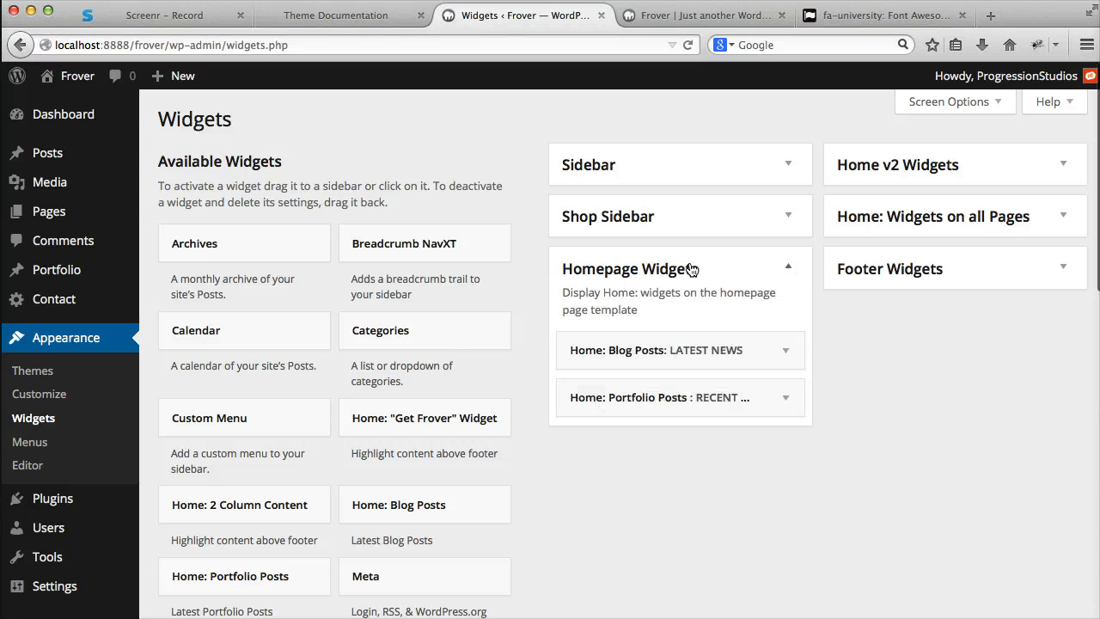
{"action": "scroll", "coordinate": [700, 336], "scroll_direction": "down", "scroll_amount": 1}
{"action": "left_click", "coordinate": [705, 344]}
- Replace the Portfolio Posts widget's category slug with the copied "architecture"
{"action": "scroll", "coordinate": [670, 369], "scroll_direction": "down", "scroll_amount": 3}
{"action": "left_click_drag", "start_coordinate": [636, 411], "coordinate": [510, 413]}
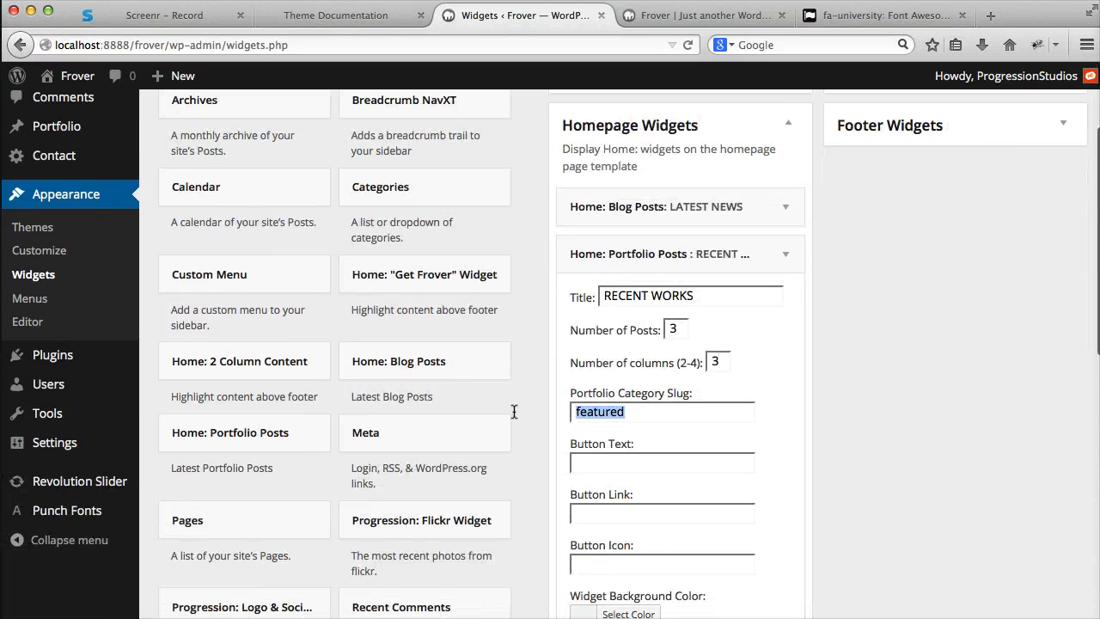
{"action": "right_click", "coordinate": [666, 410]}
{"action": "left_click", "coordinate": [688, 484]}
{"action": "scroll", "coordinate": [628, 400], "scroll_direction": "down", "scroll_amount": 4}
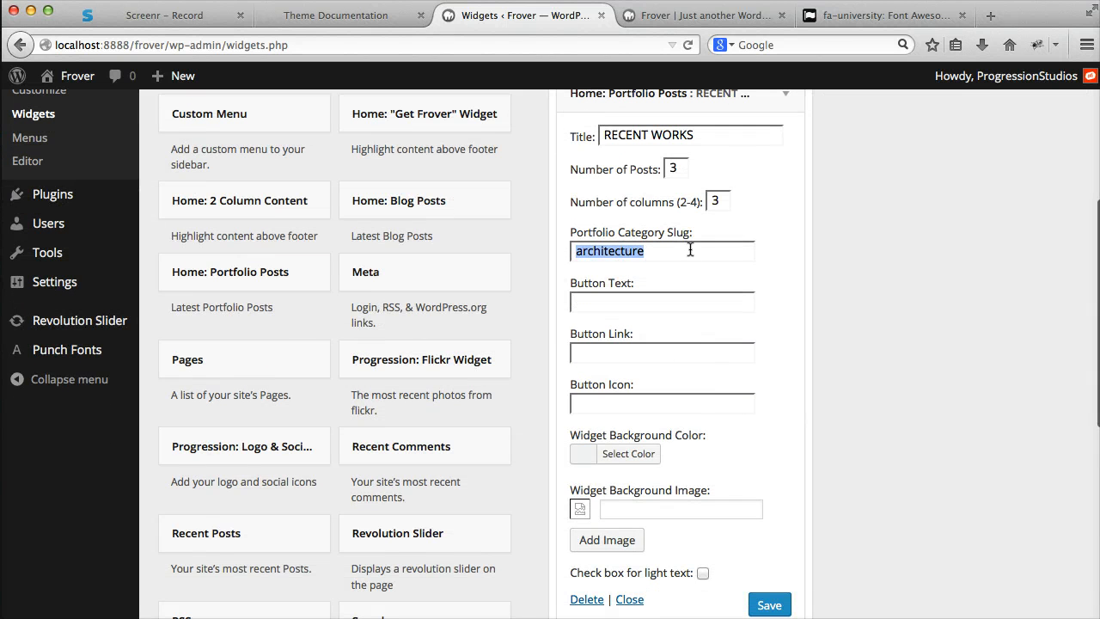
- Save the Portfolio Posts widget and check its Recent Works section on the reloaded homepage
{"action": "left_click_drag", "start_coordinate": [685, 168], "coordinate": [647, 165]}
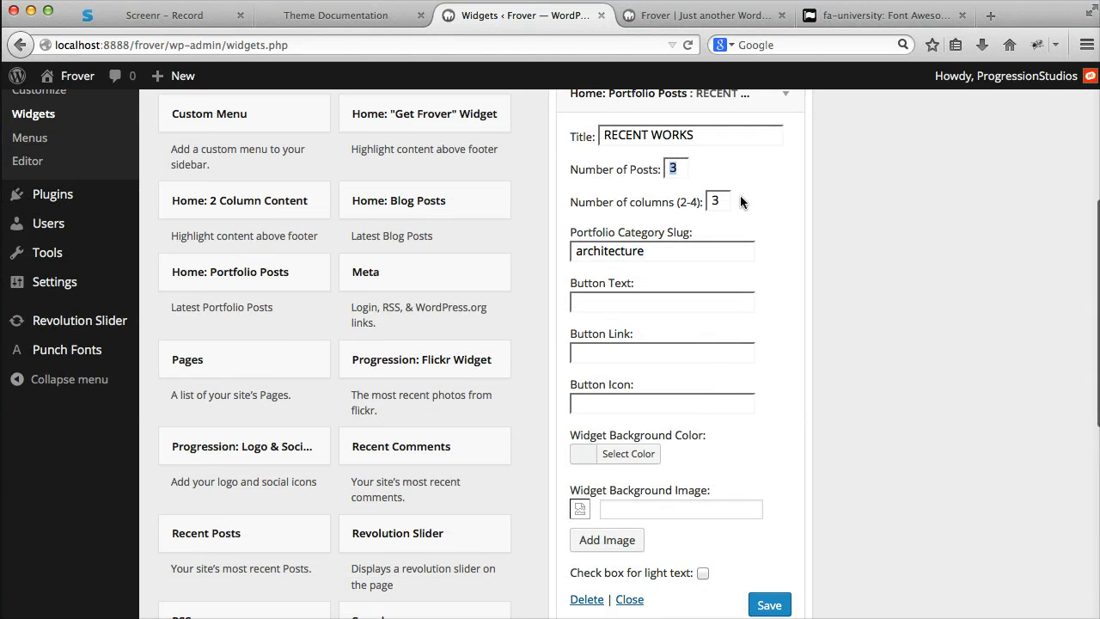
{"action": "left_click", "coordinate": [770, 605]}
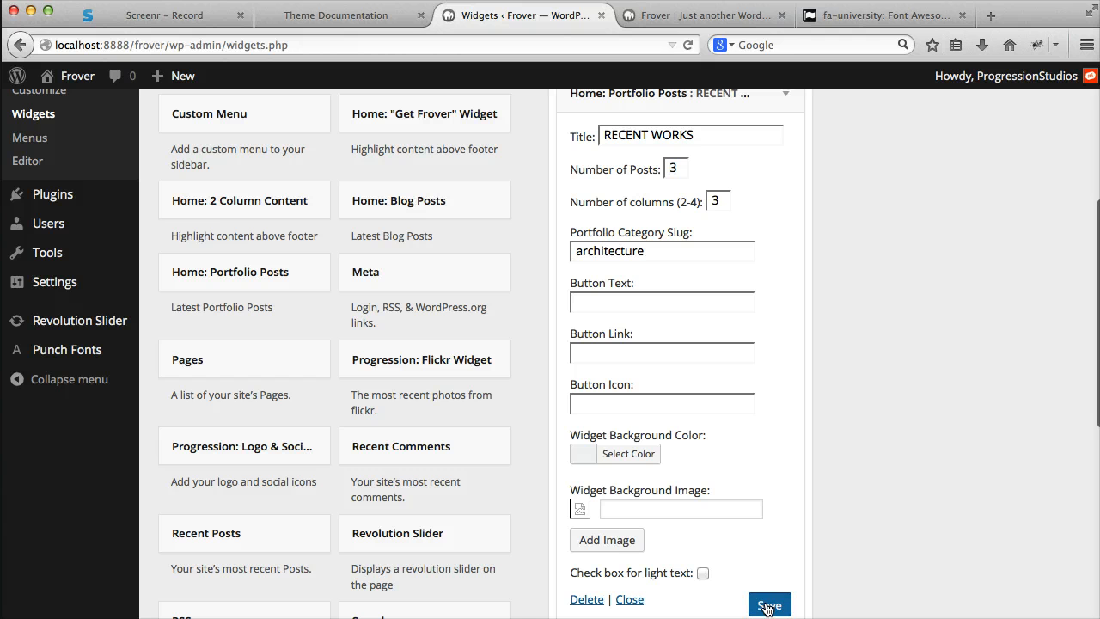
{"action": "left_click", "coordinate": [697, 18]}
{"action": "left_click", "coordinate": [688, 45]}
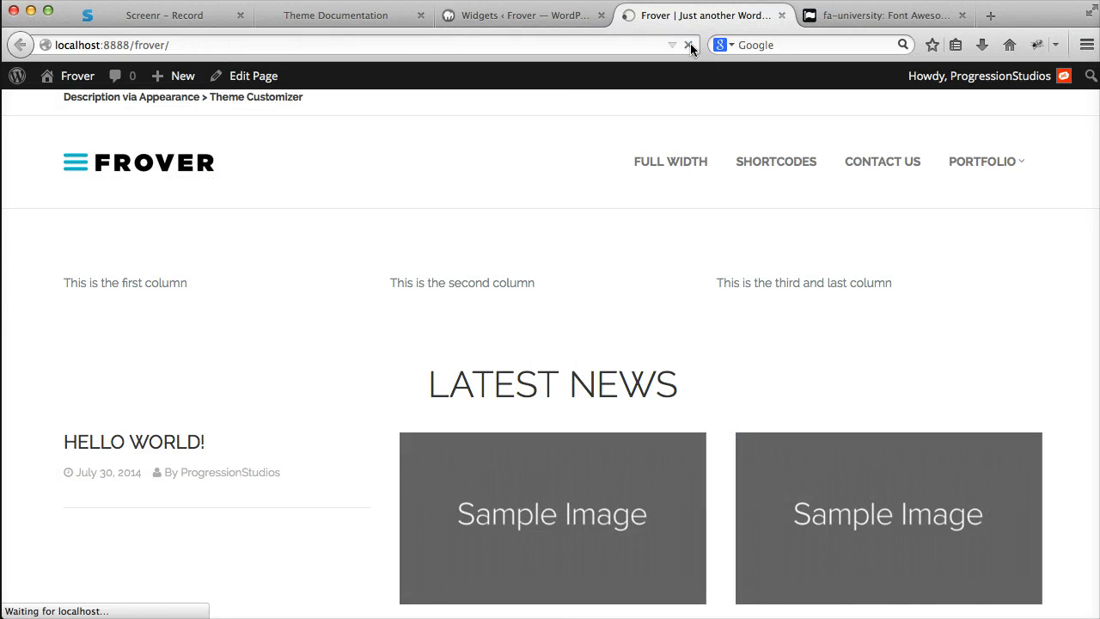
{"action": "scroll", "coordinate": [730, 204], "scroll_direction": "down", "scroll_amount": 5}
{"action": "scroll", "coordinate": [729, 204], "scroll_direction": "down", "scroll_amount": 4}
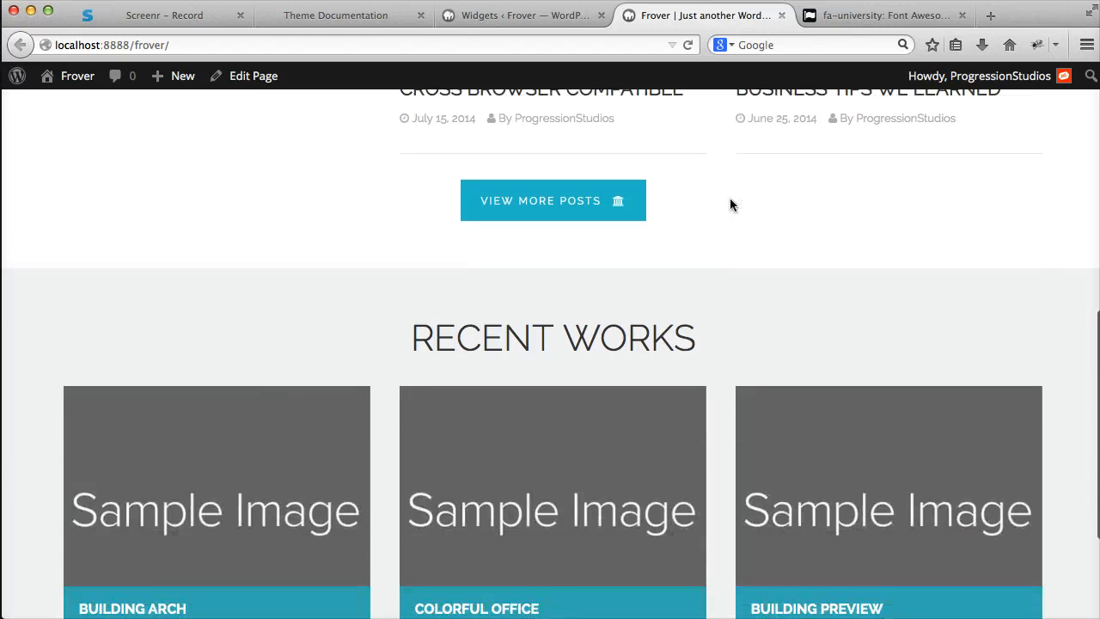
{"action": "scroll", "coordinate": [821, 335], "scroll_direction": "down", "scroll_amount": 1}
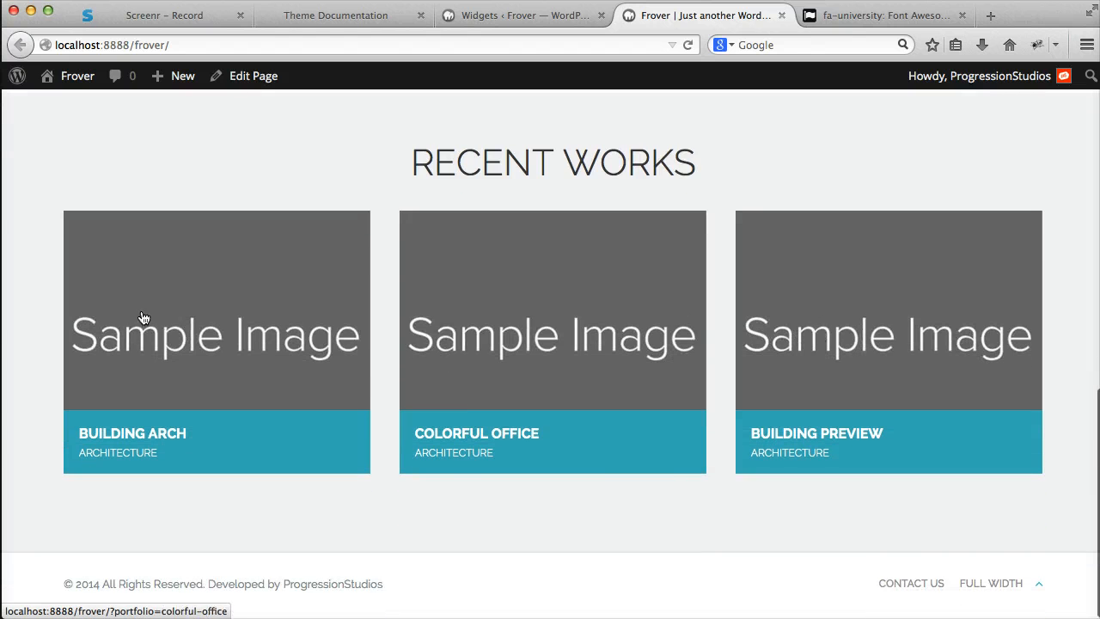
- Move the Portfolio Posts widget above the Blog Posts widget in Homepage Widgets and check the order on the reloaded homepage
{"action": "left_click", "coordinate": [541, 19]}
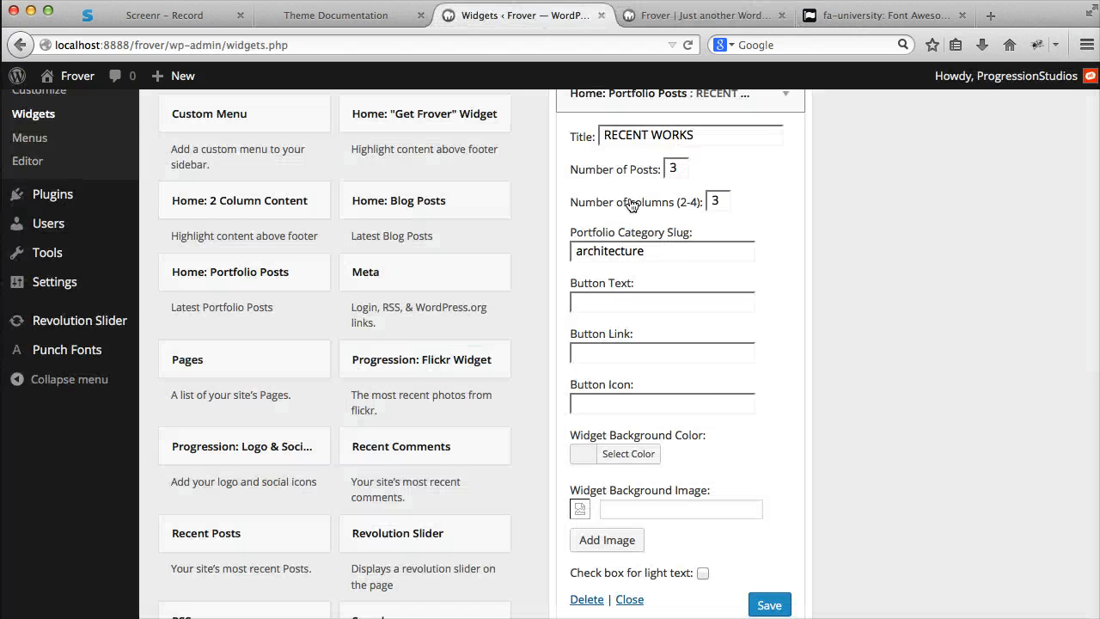
{"action": "scroll", "coordinate": [731, 284], "scroll_direction": "up", "scroll_amount": 4}
{"action": "left_click", "coordinate": [785, 278]}
{"action": "left_click_drag", "start_coordinate": [684, 290], "coordinate": [705, 214]}
{"action": "left_click", "coordinate": [714, 15]}
{"action": "key", "text": "super+r"}
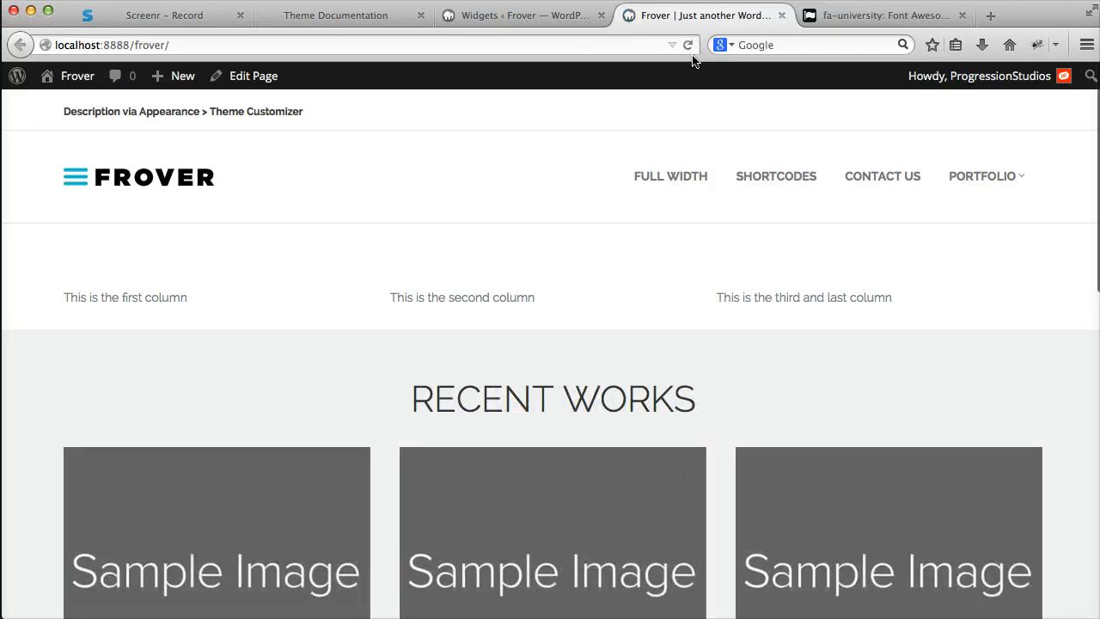
{"action": "scroll", "coordinate": [643, 240], "scroll_direction": "down", "scroll_amount": 10}
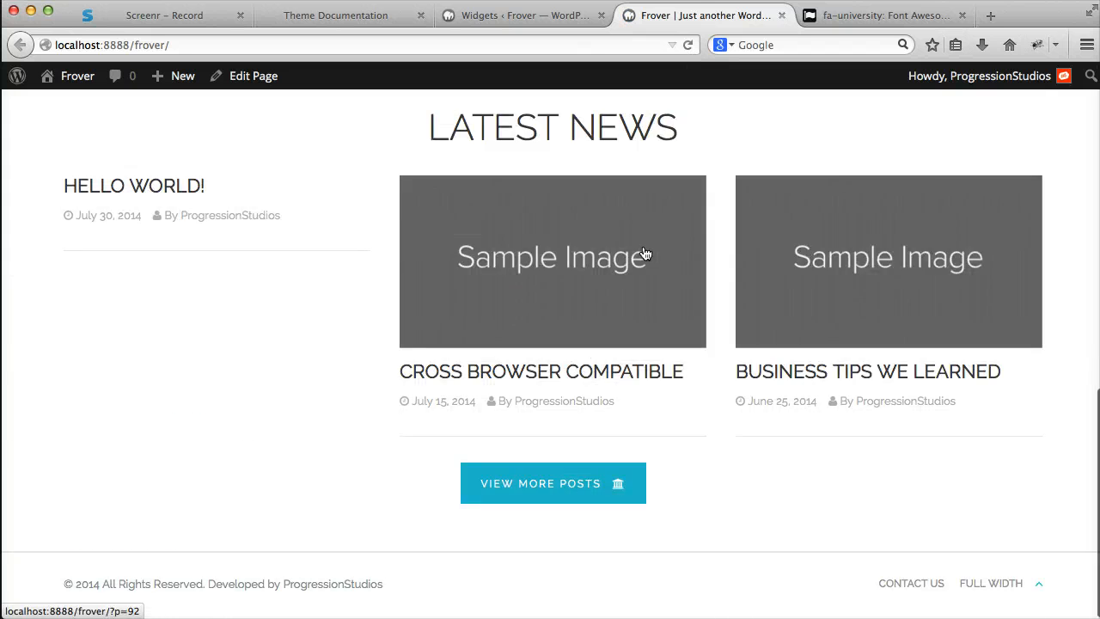
{"action": "scroll", "coordinate": [644, 250], "scroll_direction": "up", "scroll_amount": 15}
- Set the Portfolio Posts widget to 4 posts in 4 columns and save it
{"action": "left_click", "coordinate": [540, 16]}
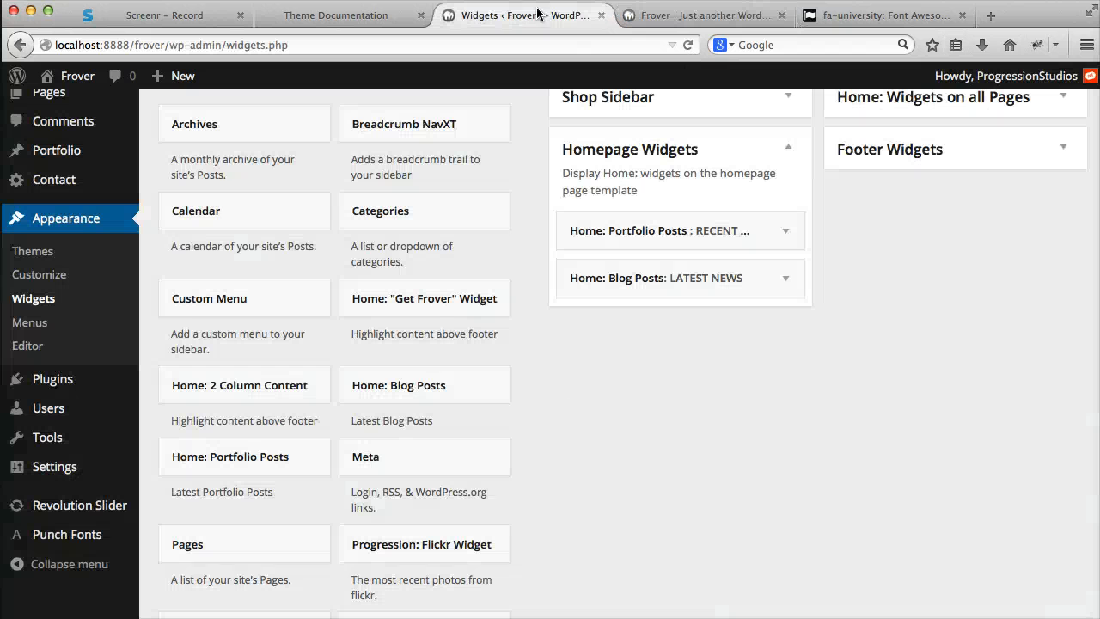
{"action": "left_click", "coordinate": [746, 238]}
{"action": "scroll", "coordinate": [636, 432], "scroll_direction": "down", "scroll_amount": 1}
{"action": "left_click_drag", "start_coordinate": [679, 274], "coordinate": [656, 273]}
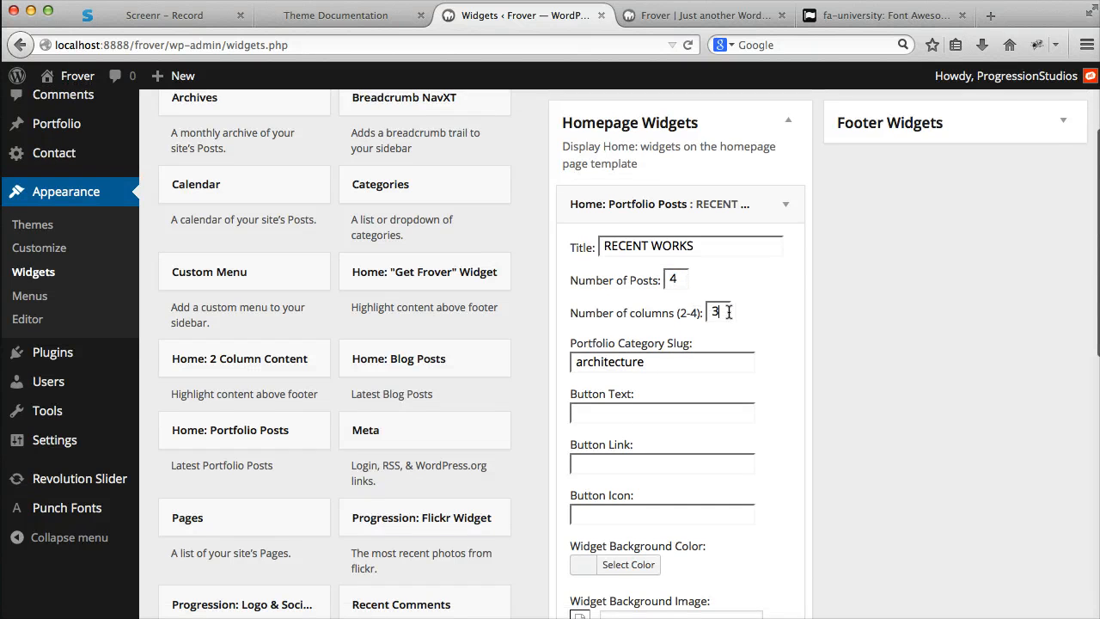
{"action": "type", "text": "4"}
{"action": "scroll", "coordinate": [732, 352], "scroll_direction": "down", "scroll_amount": 5}
{"action": "left_click", "coordinate": [767, 492]}
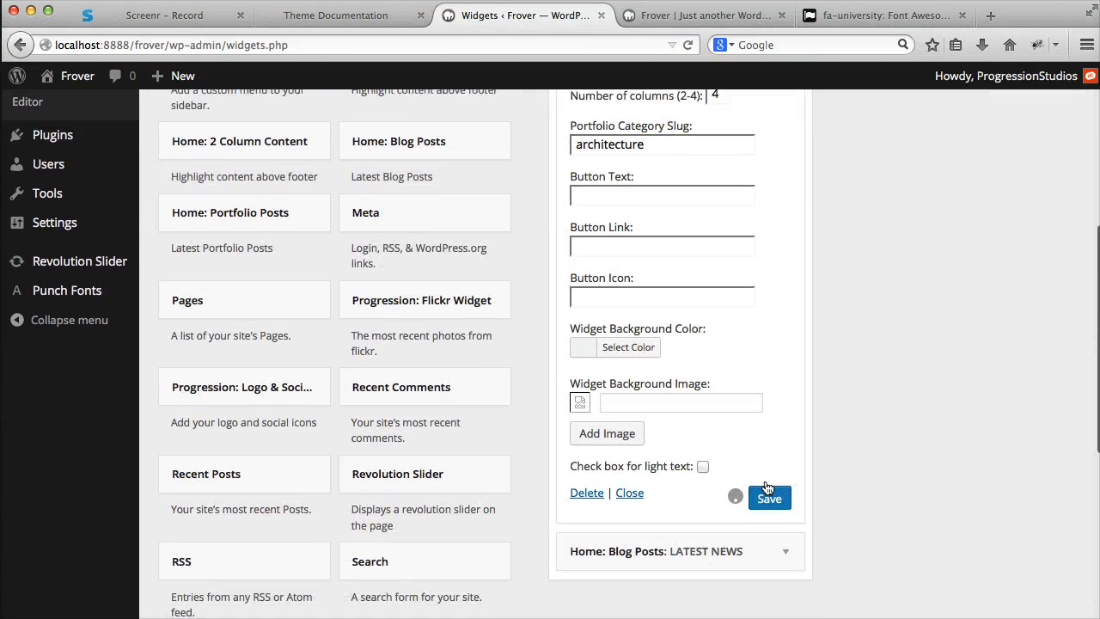
- Reload the homepage and examine the column layout of the Recent Works section
{"action": "left_click", "coordinate": [678, 16]}
{"action": "key", "text": "super+r"}
{"action": "scroll", "coordinate": [672, 258], "scroll_direction": "down", "scroll_amount": 2}
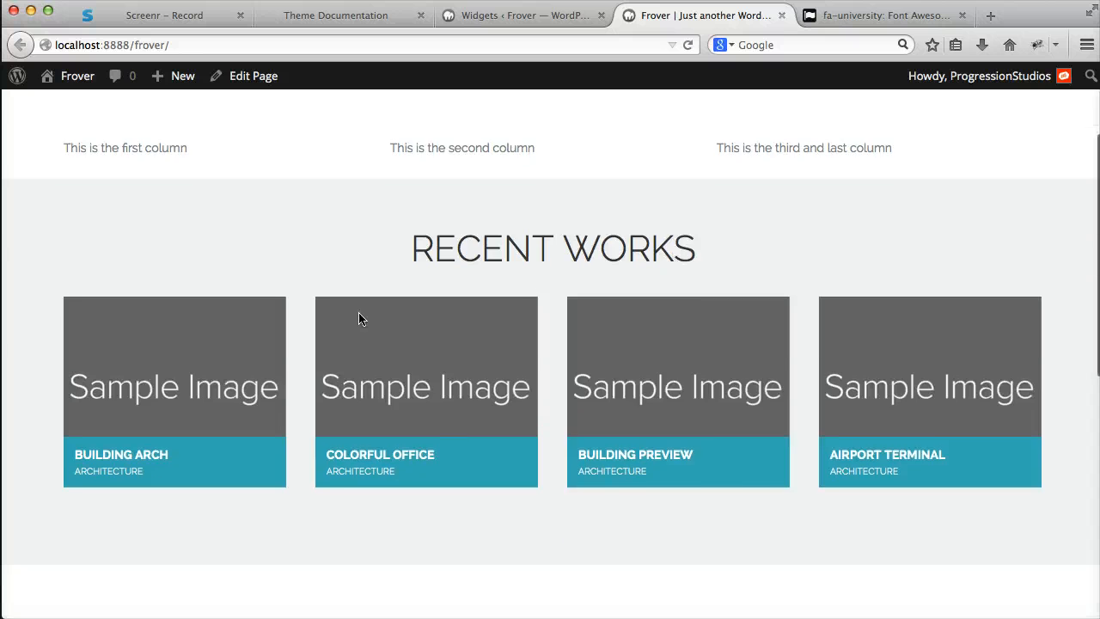
{"action": "scroll", "coordinate": [627, 386], "scroll_direction": "down", "scroll_amount": 5}
{"action": "scroll", "coordinate": [621, 369], "scroll_direction": "up", "scroll_amount": 6}
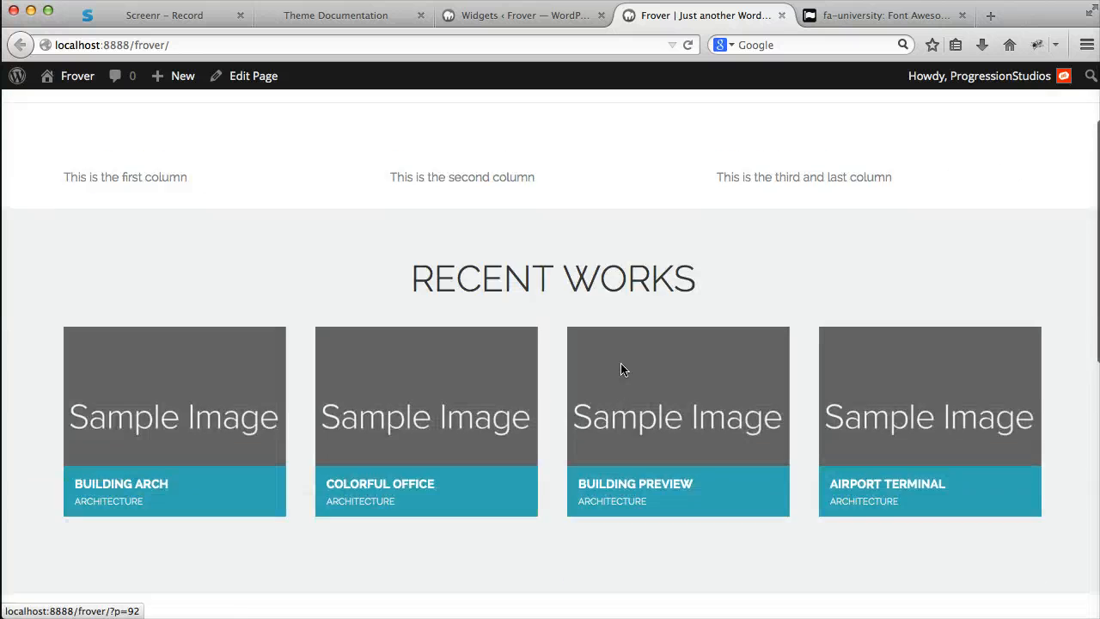
{"action": "scroll", "coordinate": [621, 365], "scroll_direction": "down", "scroll_amount": 10}
{"action": "scroll", "coordinate": [560, 472], "scroll_direction": "up", "scroll_amount": 12}
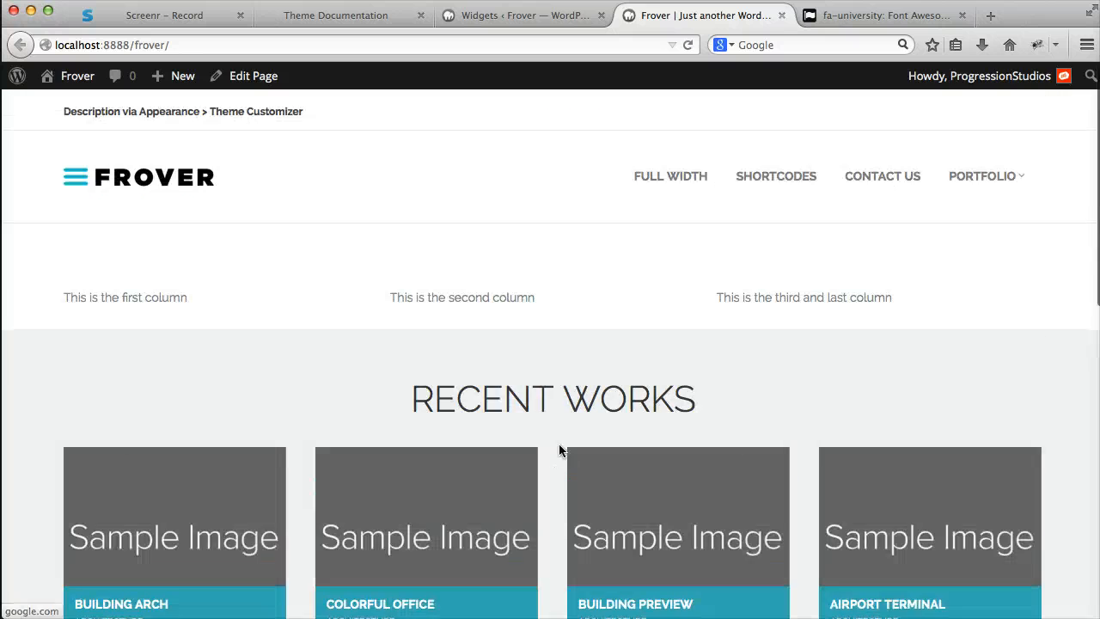
- Collapse the Portfolio Posts widget, add the Home: "Get Frover" Widget below Blog Posts in Homepage Widgets, and save it with its default settings
{"action": "left_click", "coordinate": [531, 17]}
{"action": "scroll", "coordinate": [620, 230], "scroll_direction": "up", "scroll_amount": 5}
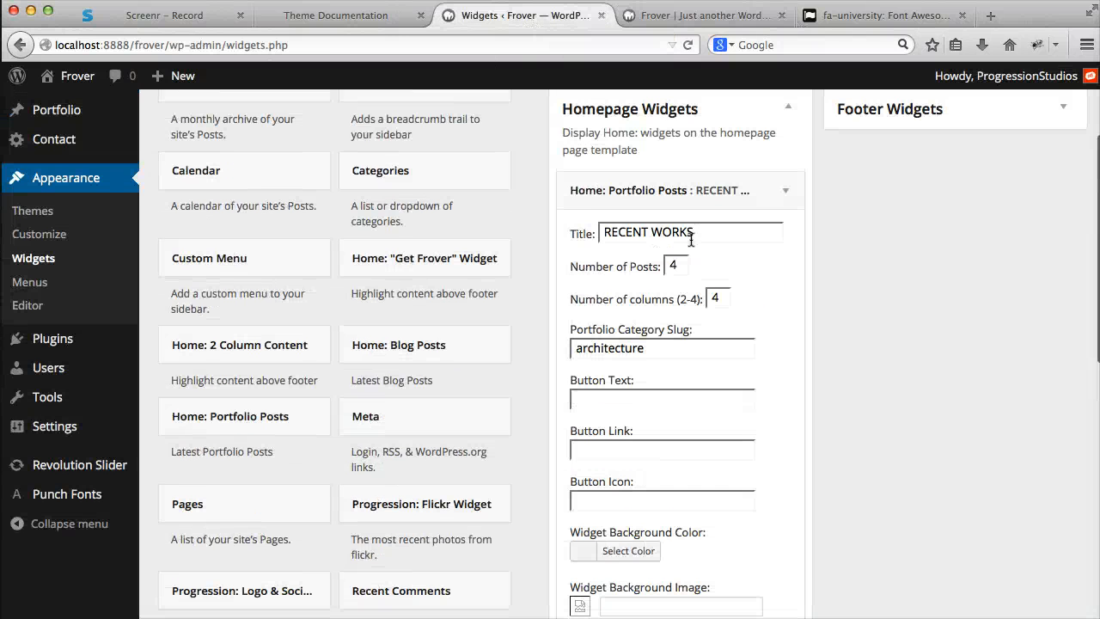
{"action": "left_click", "coordinate": [780, 184]}
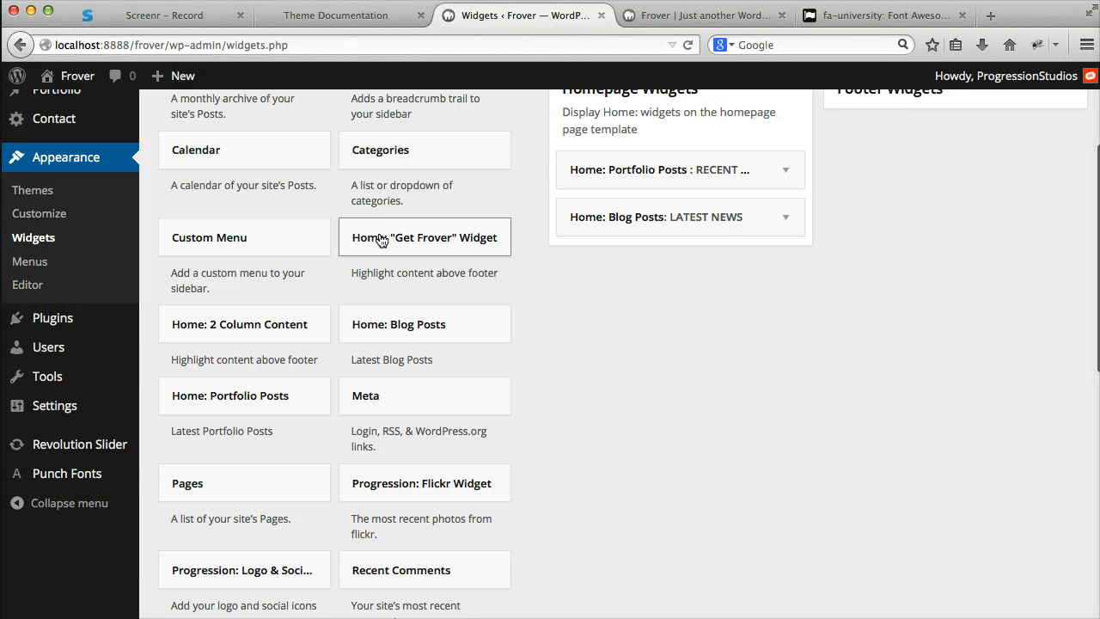
{"action": "left_click_drag", "start_coordinate": [380, 240], "coordinate": [630, 264]}
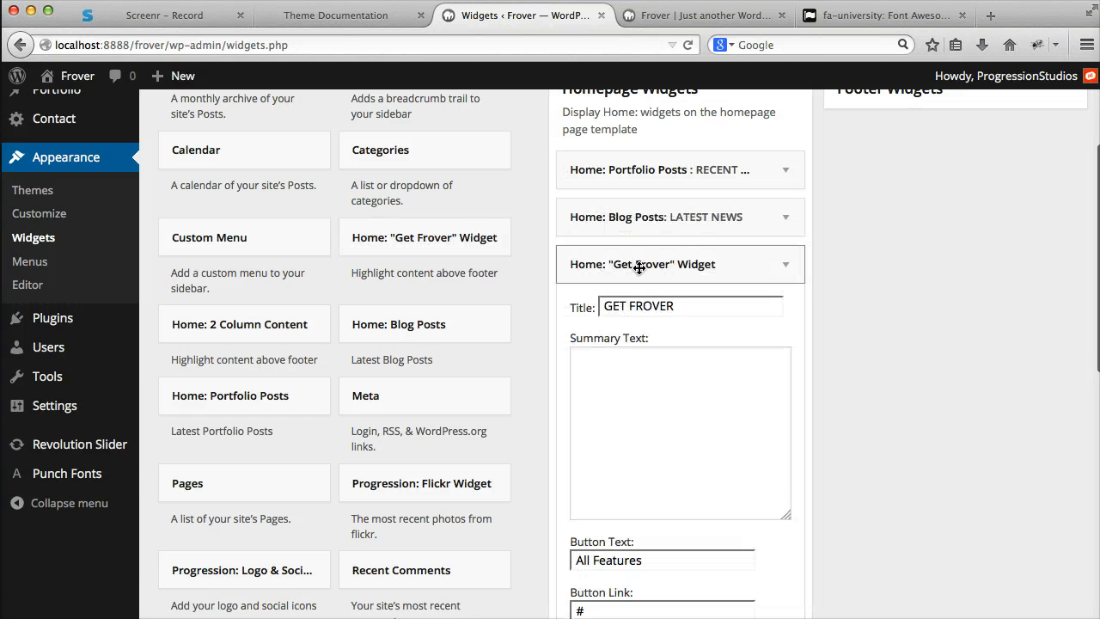
{"action": "scroll", "coordinate": [678, 270], "scroll_direction": "down", "scroll_amount": 10}
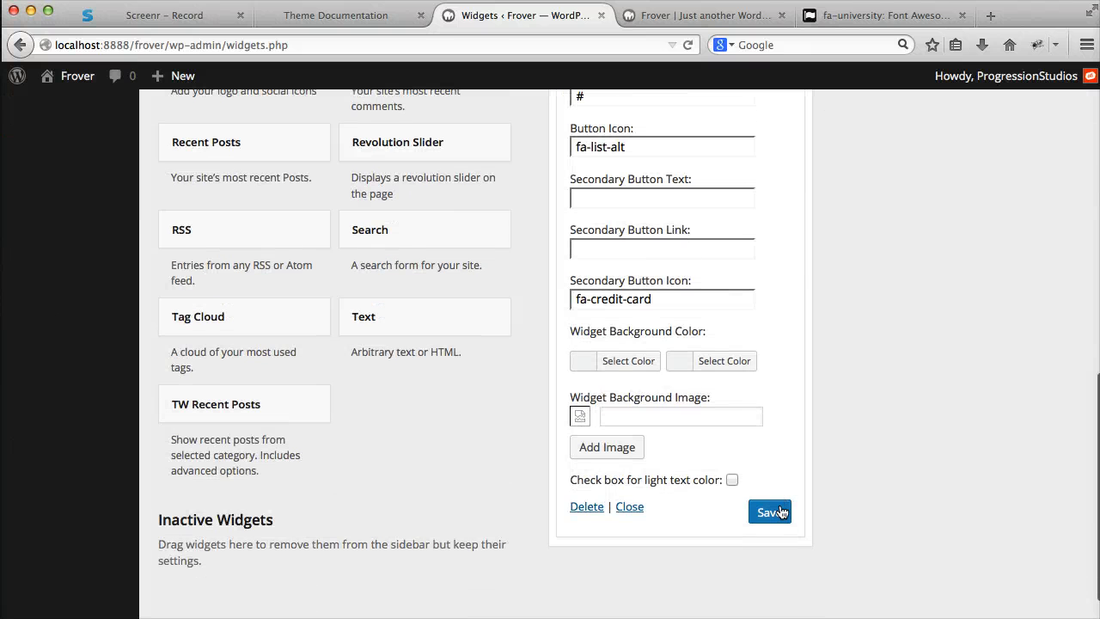
{"action": "left_click", "coordinate": [768, 511]}
- Reload the homepage and examine the title and button of the Get Frover section
{"action": "scroll", "coordinate": [675, 378], "scroll_direction": "up", "scroll_amount": 3}
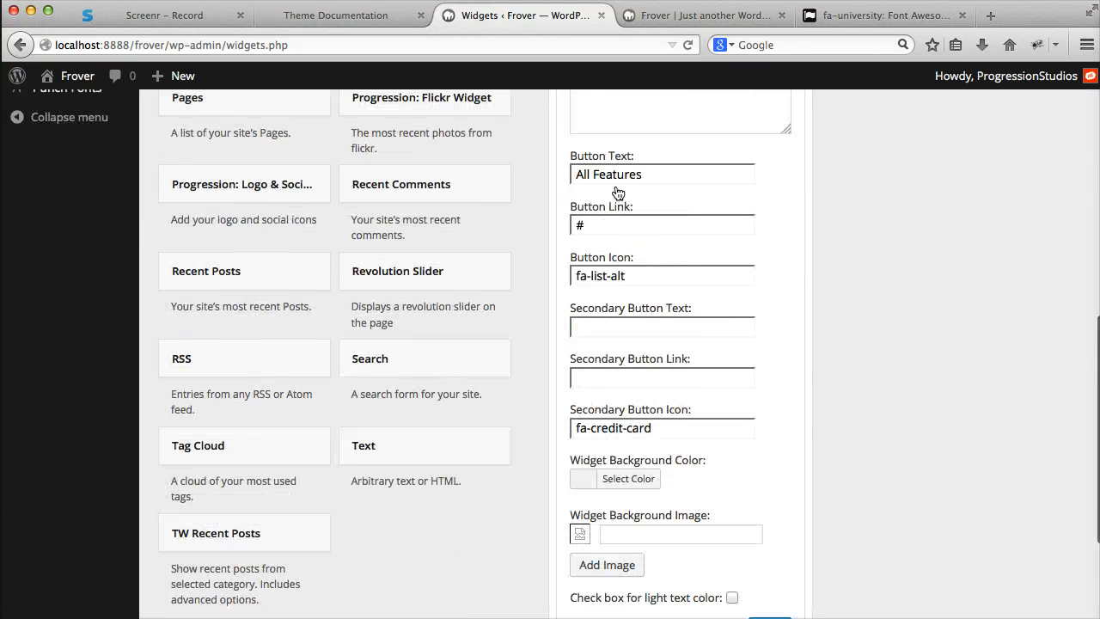
{"action": "scroll", "coordinate": [656, 238], "scroll_direction": "up", "scroll_amount": 2}
{"action": "left_click", "coordinate": [670, 25]}
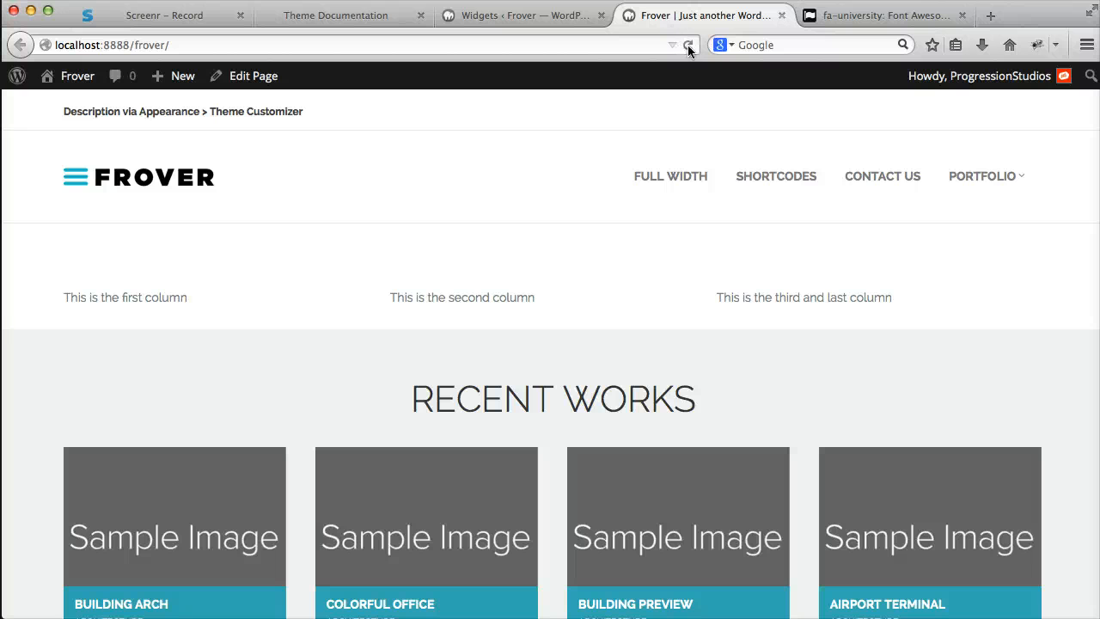
{"action": "left_click", "coordinate": [688, 45]}
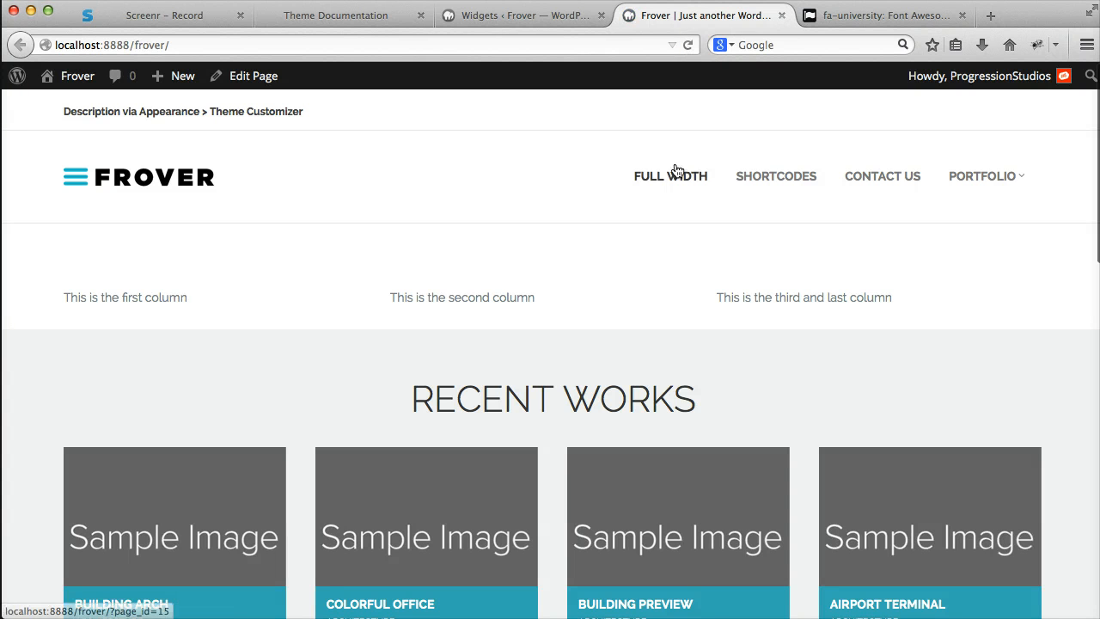
{"action": "scroll", "coordinate": [679, 104], "scroll_direction": "down", "scroll_amount": 12}
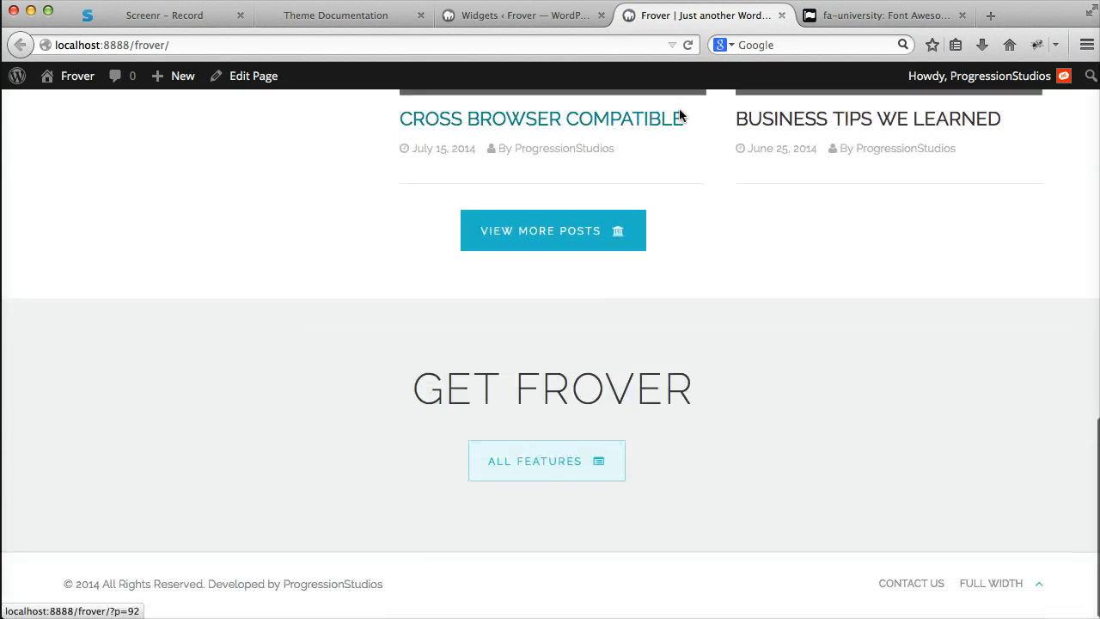
{"action": "left_click_drag", "start_coordinate": [435, 374], "coordinate": [713, 393]}
{"action": "left_click", "coordinate": [709, 400]}
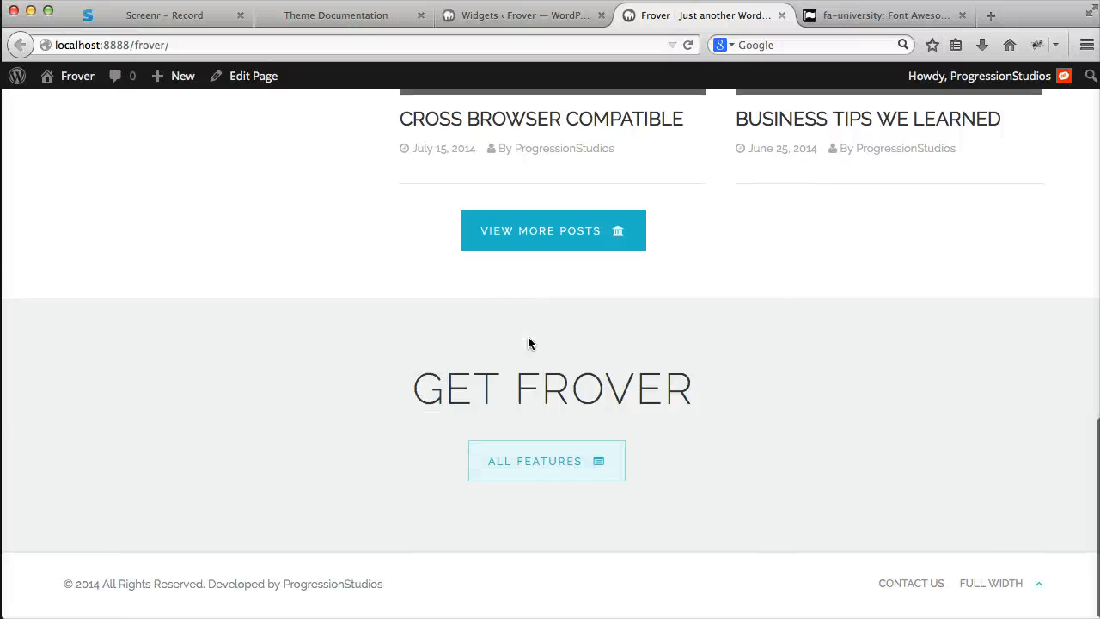
- Enter "Add-in summary text here...." as the summary text of the Get Frover widget
{"action": "left_click", "coordinate": [524, 16]}
{"action": "scroll", "coordinate": [722, 239], "scroll_direction": "up", "scroll_amount": 2}
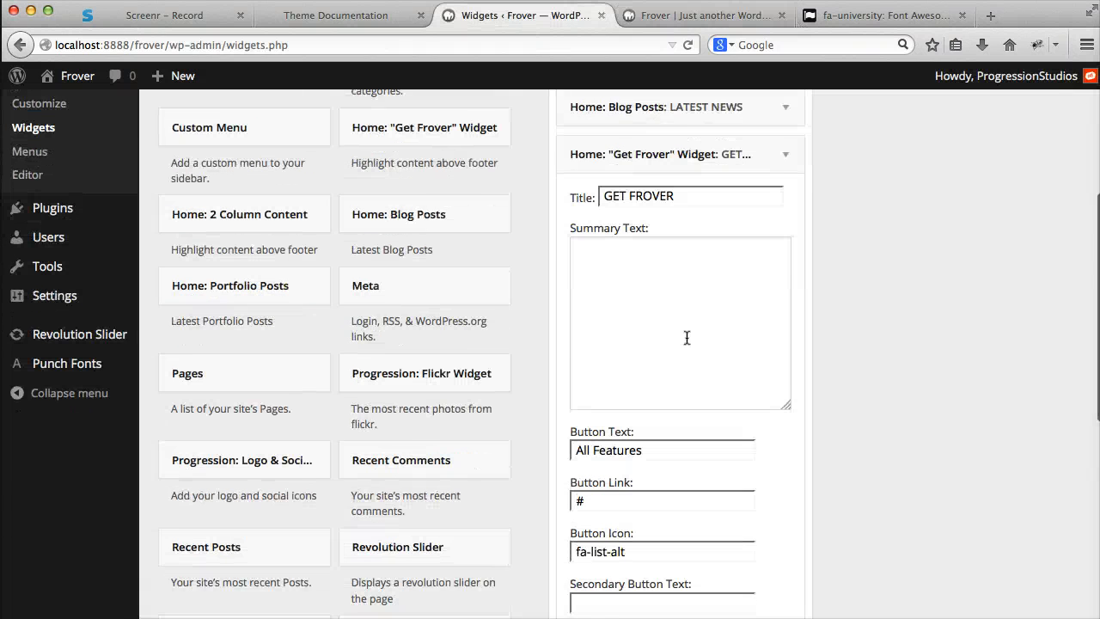
{"action": "scroll", "coordinate": [685, 339], "scroll_direction": "down", "scroll_amount": 1}
{"action": "left_click", "coordinate": [661, 300]}
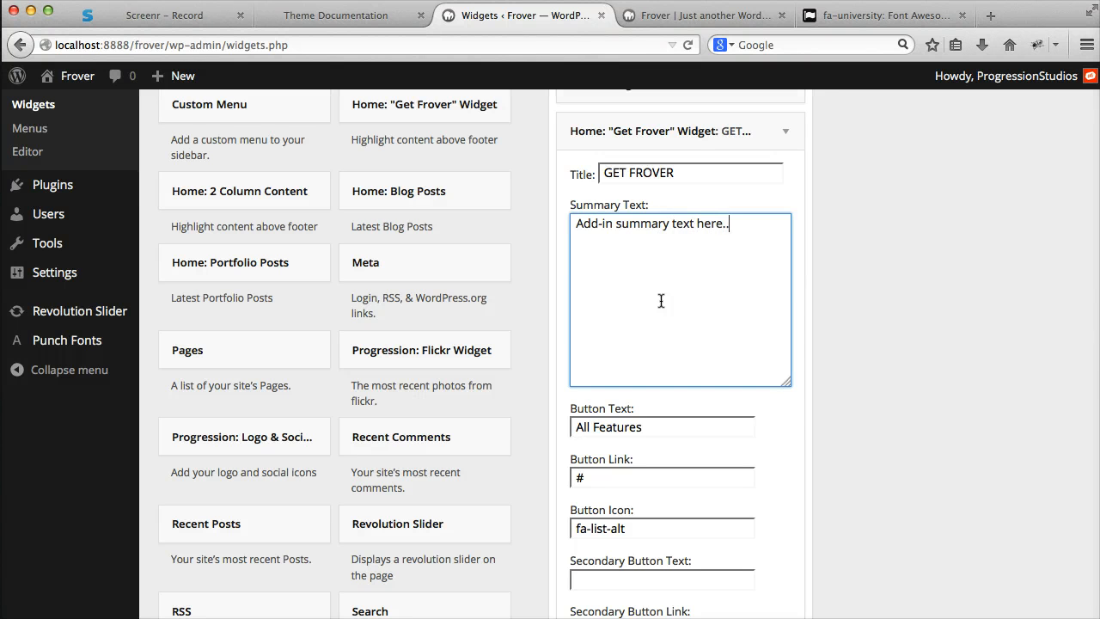
- Set the Get Frover widget's secondary button text to "Additional Button" and its link to "#", and save the widget
{"action": "scroll", "coordinate": [713, 361], "scroll_direction": "down", "scroll_amount": 5}
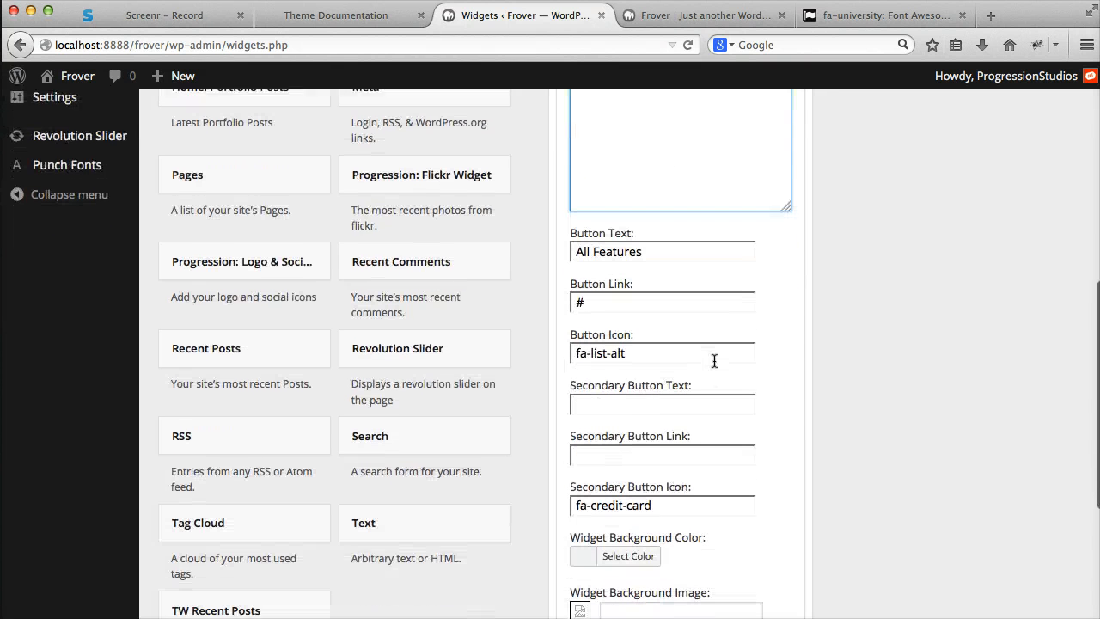
{"action": "left_click", "coordinate": [625, 404]}
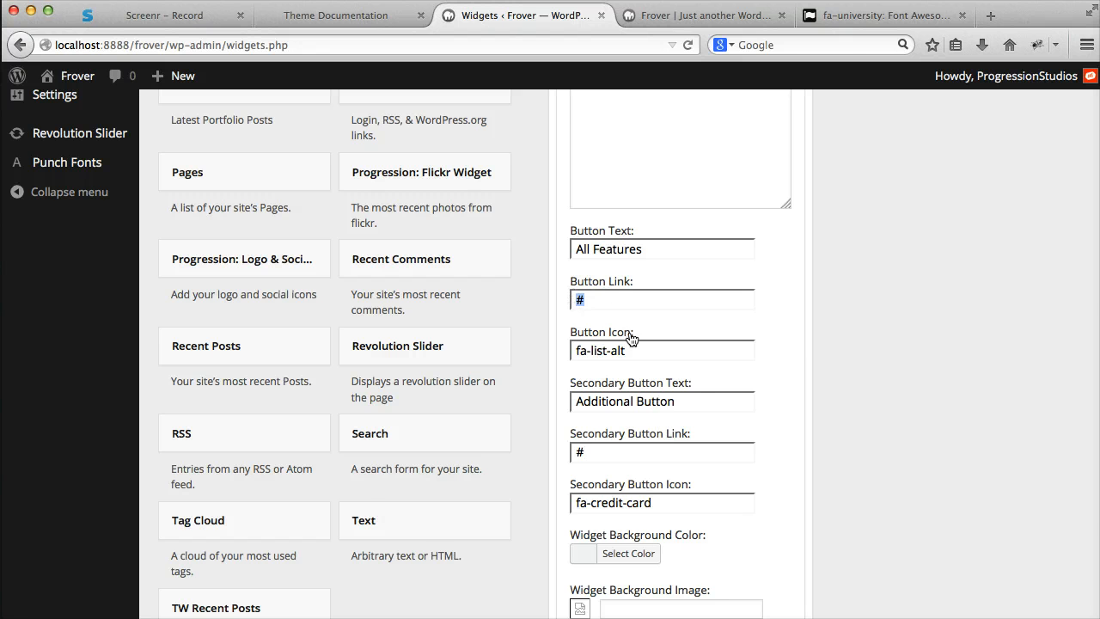
{"action": "scroll", "coordinate": [629, 370], "scroll_direction": "down", "scroll_amount": 1}
{"action": "left_click", "coordinate": [633, 404]}
{"action": "scroll", "coordinate": [632, 410], "scroll_direction": "down", "scroll_amount": 3}
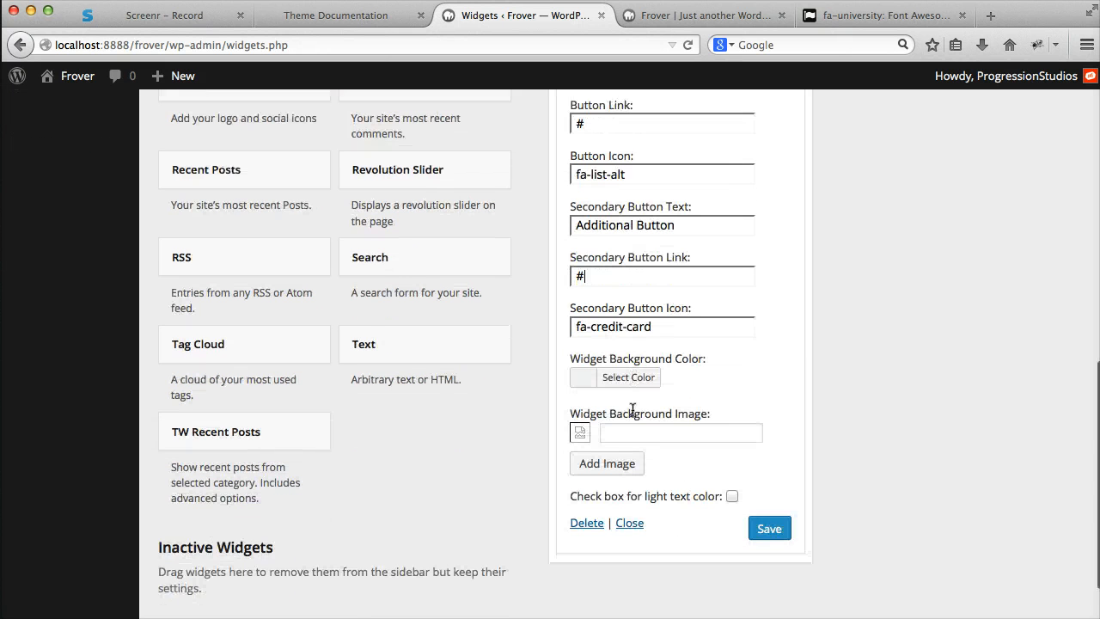
- Compare the Get Frover section on the reloaded homepage with the one on the live demo at frover.progressionstudios.com
{"action": "left_click", "coordinate": [682, 14]}
{"action": "left_click", "coordinate": [689, 47]}
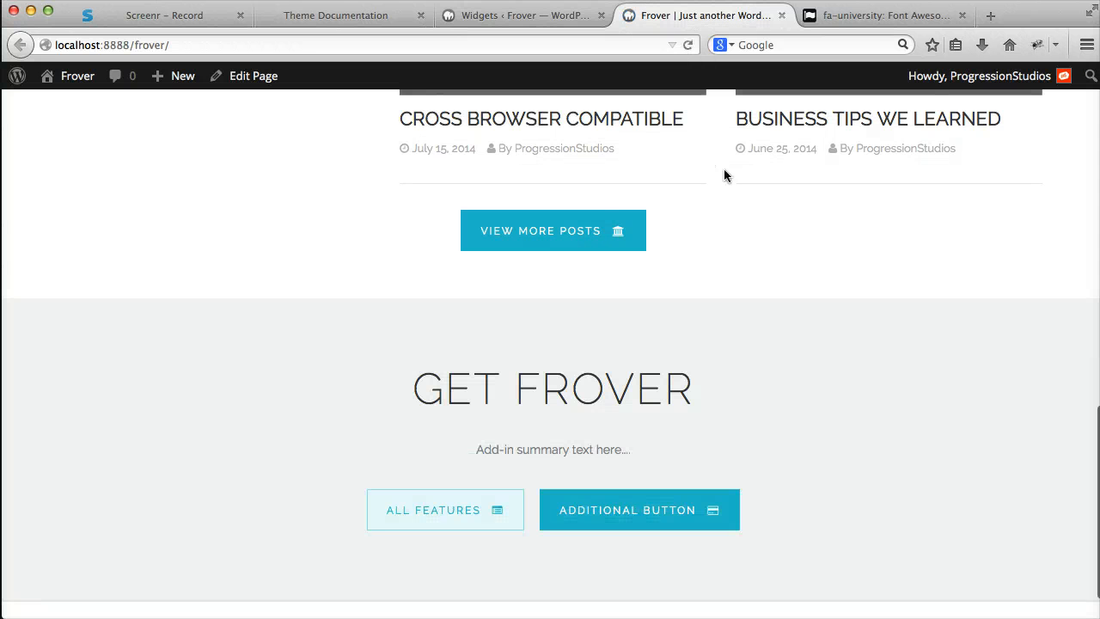
{"action": "scroll", "coordinate": [730, 176], "scroll_direction": "down", "scroll_amount": 2}
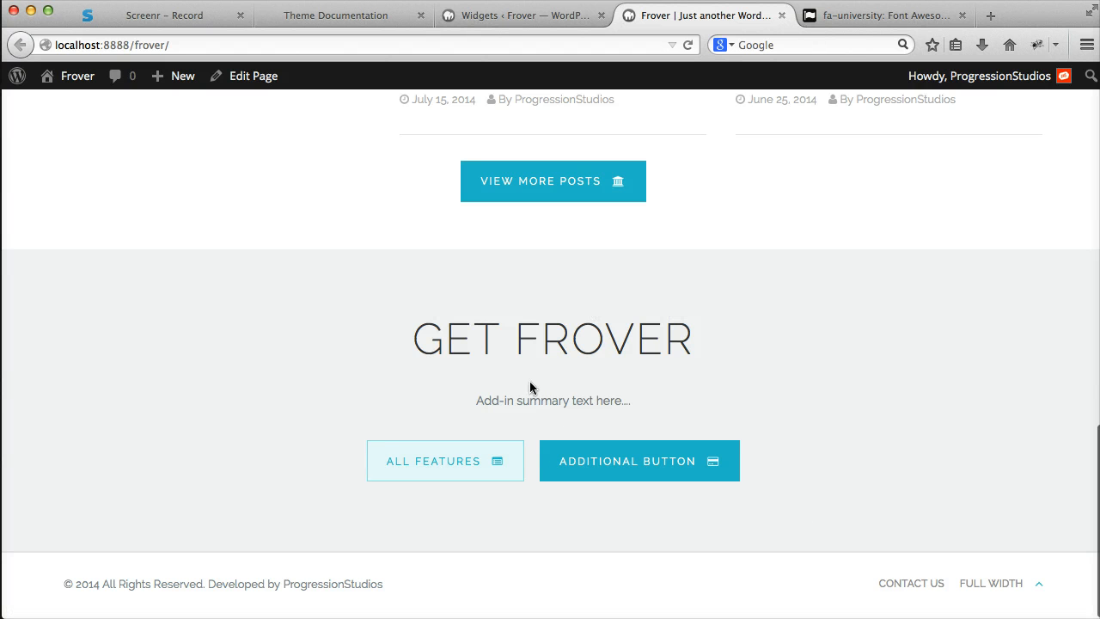
{"action": "key", "text": "ctrl+t"}
{"action": "type", "text": "frov"}
{"action": "key", "text": "Return"}
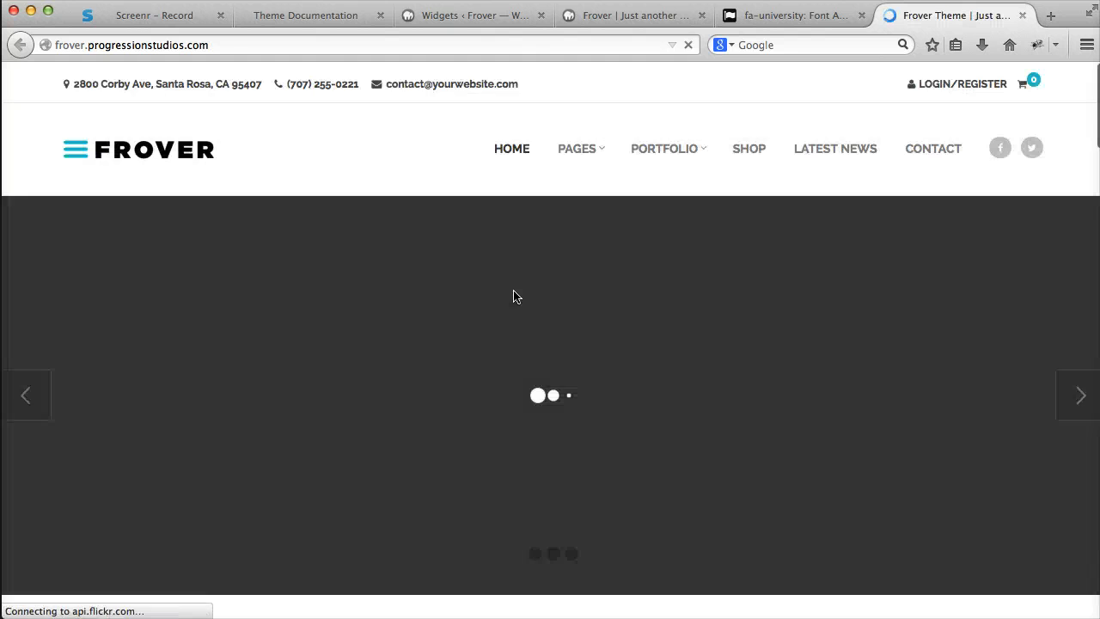
{"action": "scroll", "coordinate": [535, 247], "scroll_direction": "down", "scroll_amount": 10}
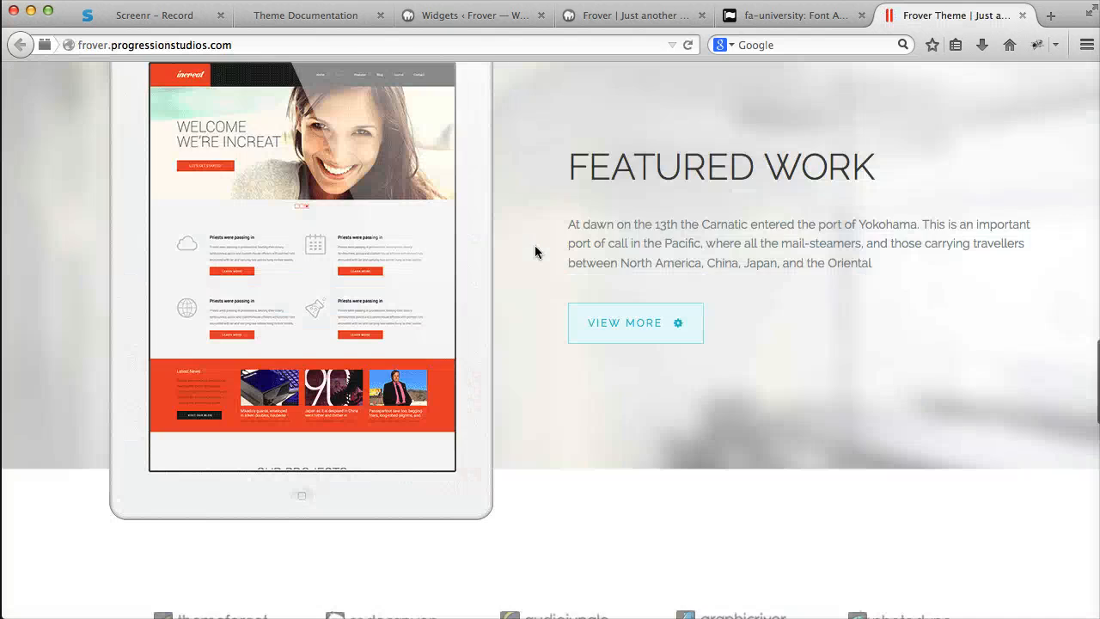
{"action": "scroll", "coordinate": [534, 251], "scroll_direction": "down", "scroll_amount": 11}
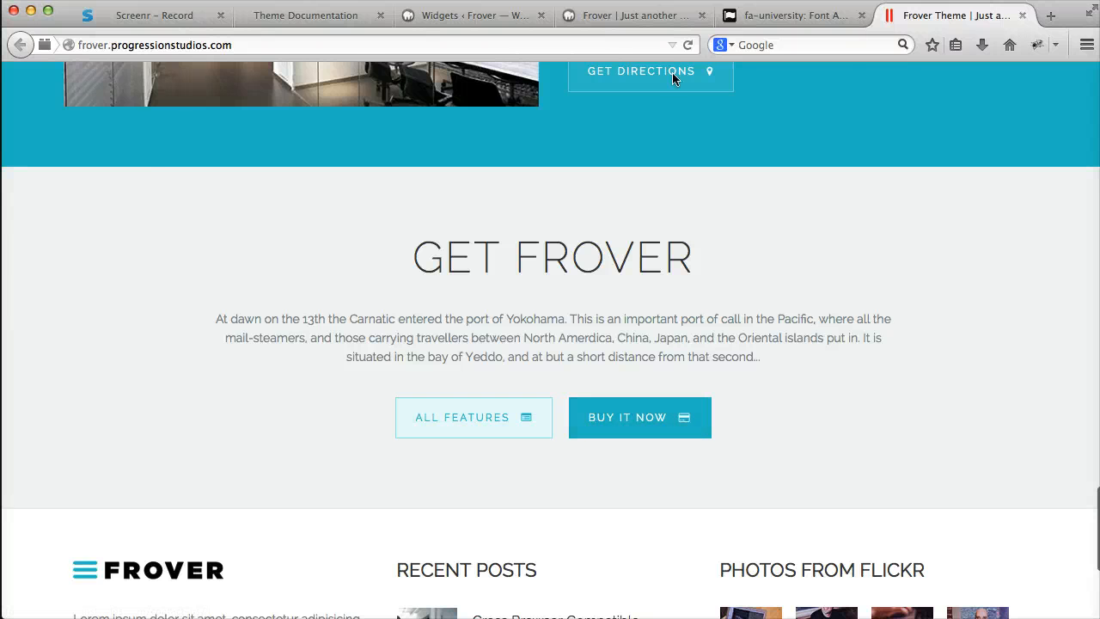
- Return to the widgets page, review the Get Frover widget's button, icon and background options, and collapse the widget
{"action": "left_click", "coordinate": [486, 15]}
{"action": "scroll", "coordinate": [678, 216], "scroll_direction": "up", "scroll_amount": 5}
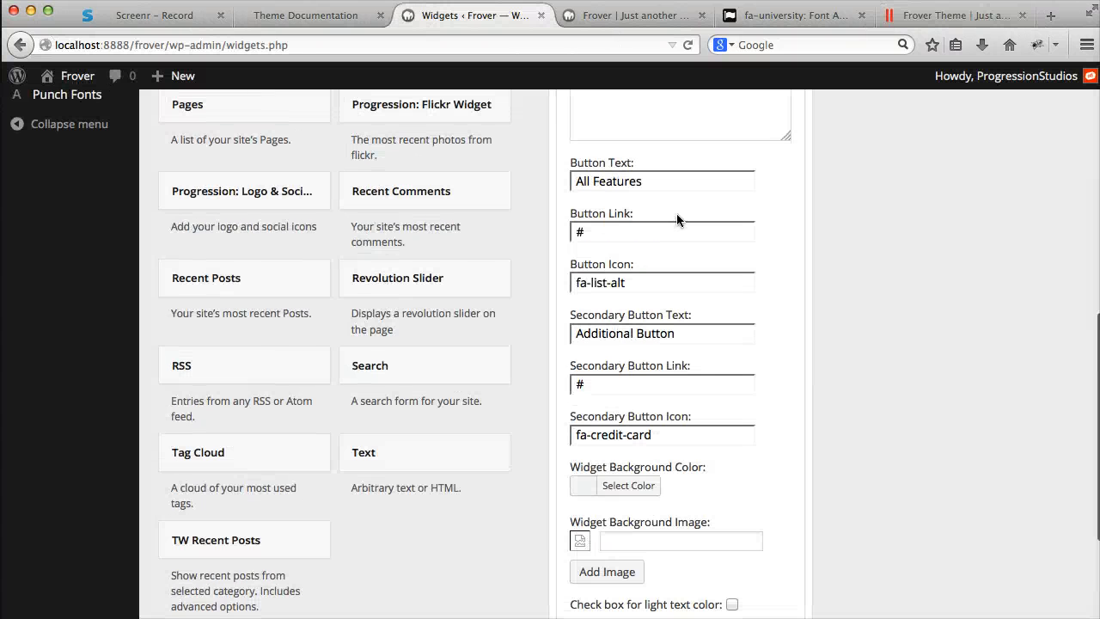
{"action": "left_click_drag", "start_coordinate": [644, 387], "coordinate": [559, 388]}
{"action": "scroll", "coordinate": [676, 405], "scroll_direction": "down", "scroll_amount": 3}
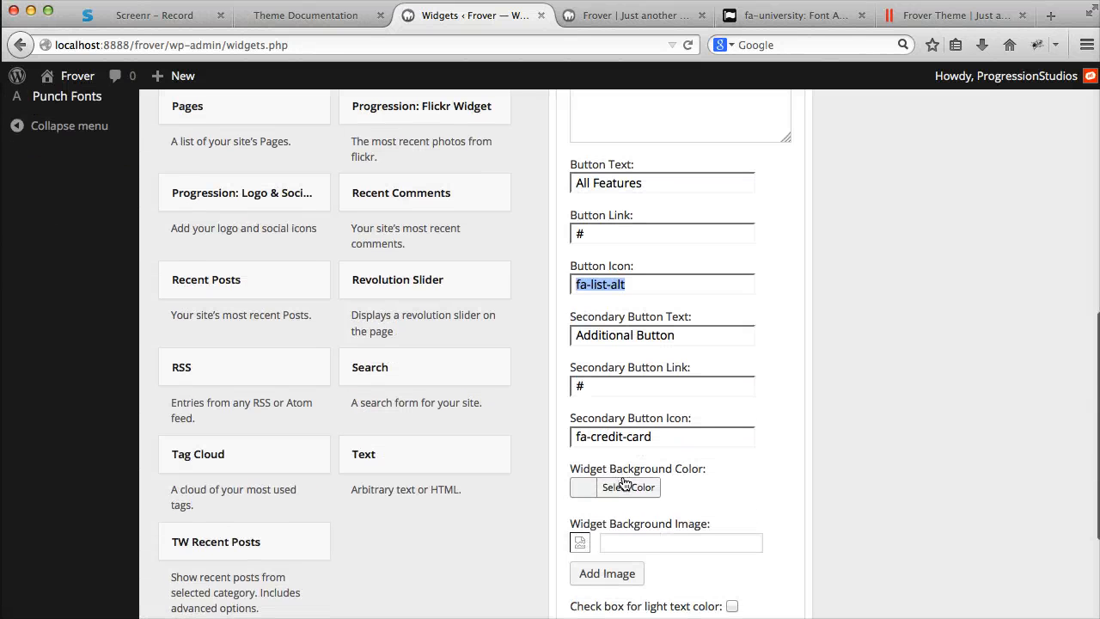
{"action": "scroll", "coordinate": [626, 488], "scroll_direction": "down", "scroll_amount": 2}
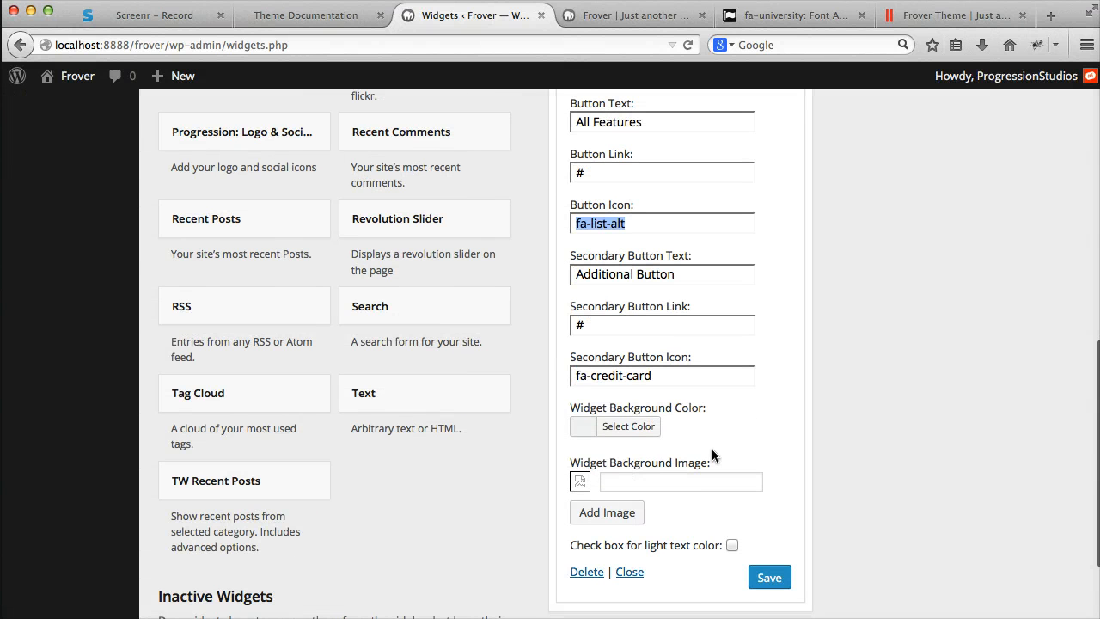
{"action": "scroll", "coordinate": [712, 449], "scroll_direction": "up", "scroll_amount": 9}
{"action": "left_click", "coordinate": [778, 207]}
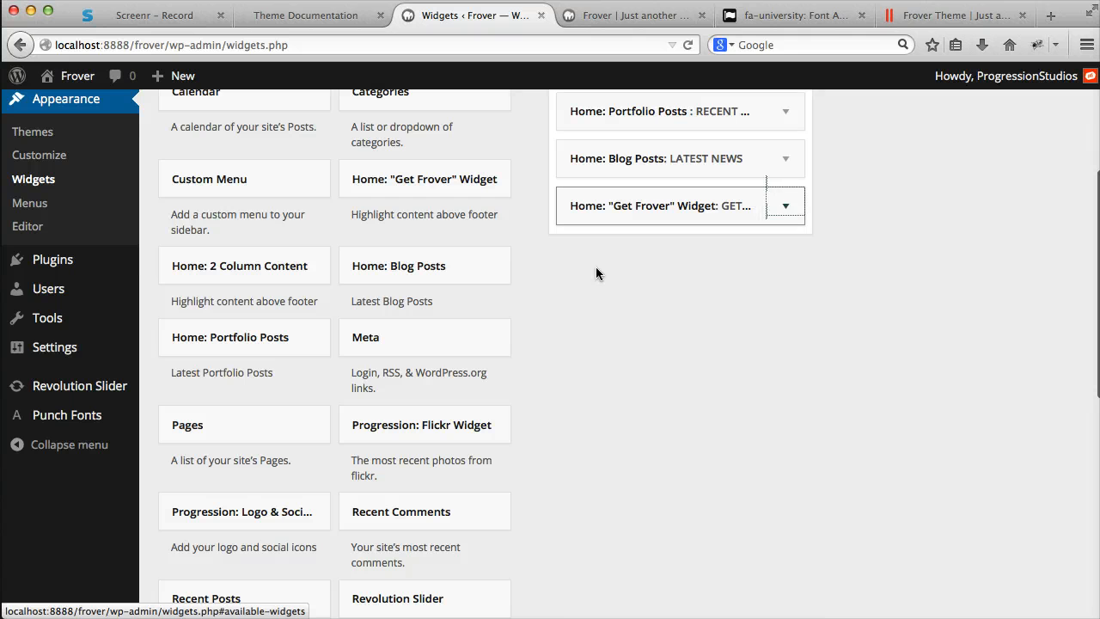